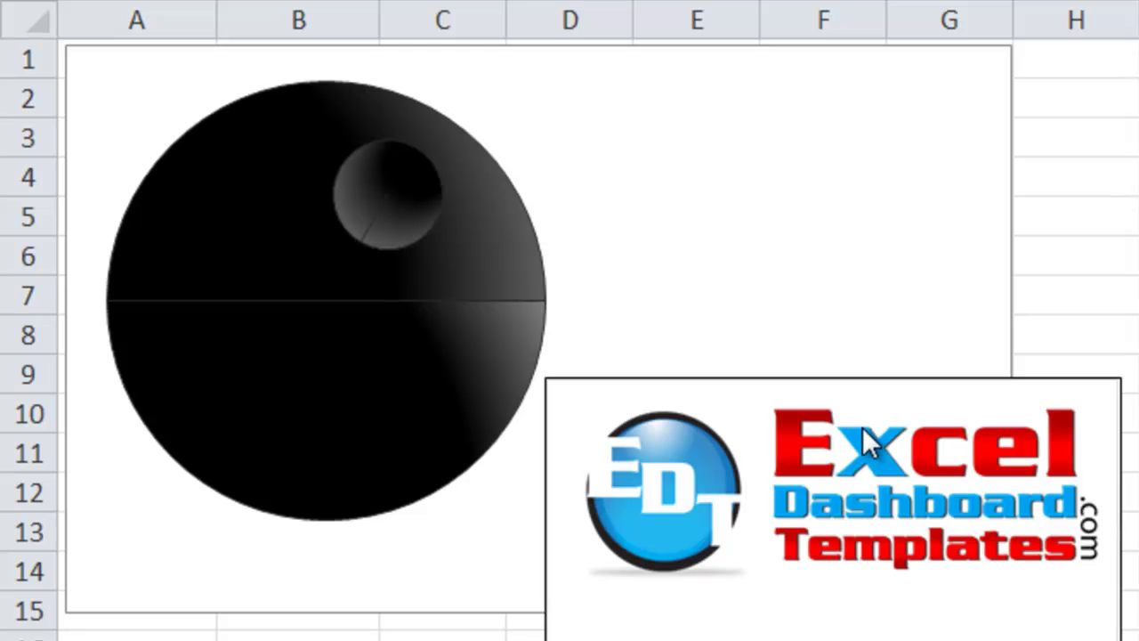
click(866, 485)
click(901, 519)
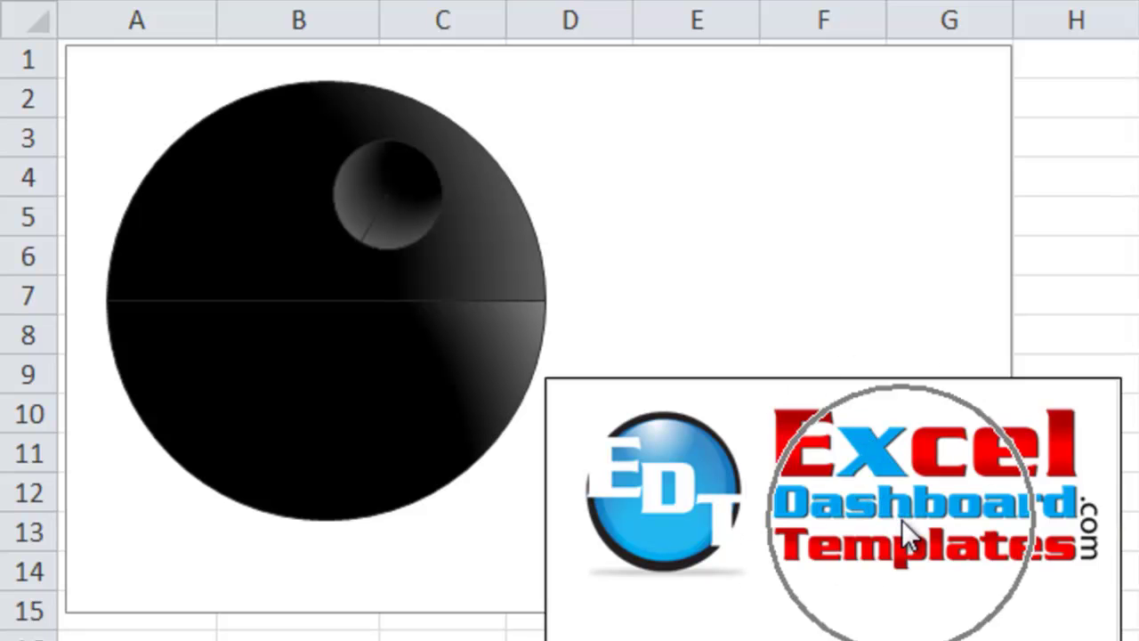
click(846, 556)
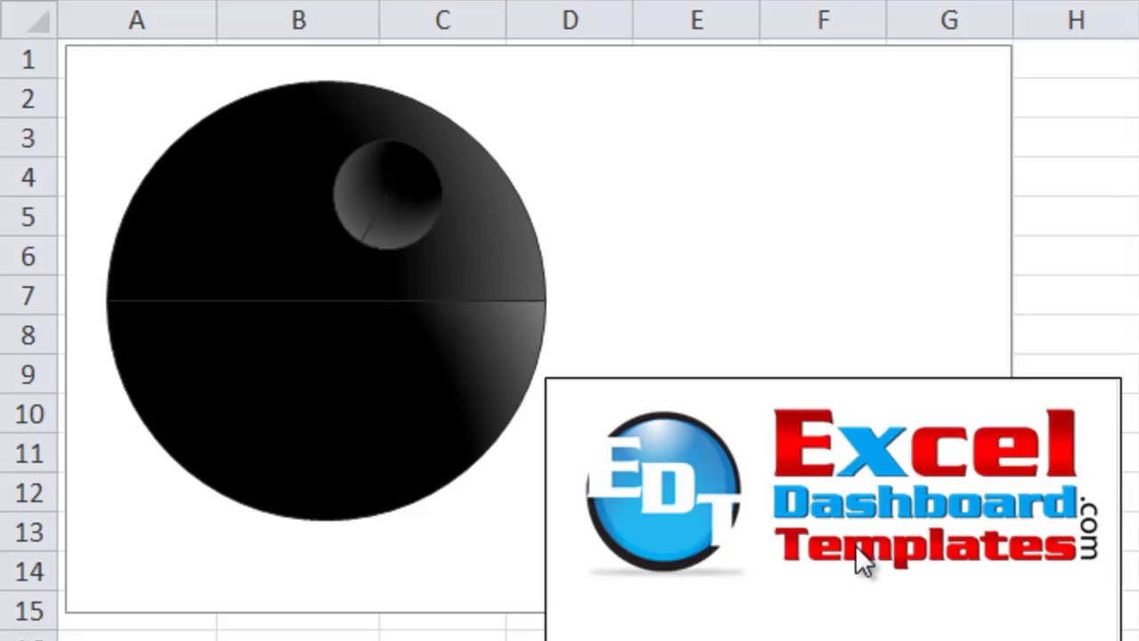
click(1062, 593)
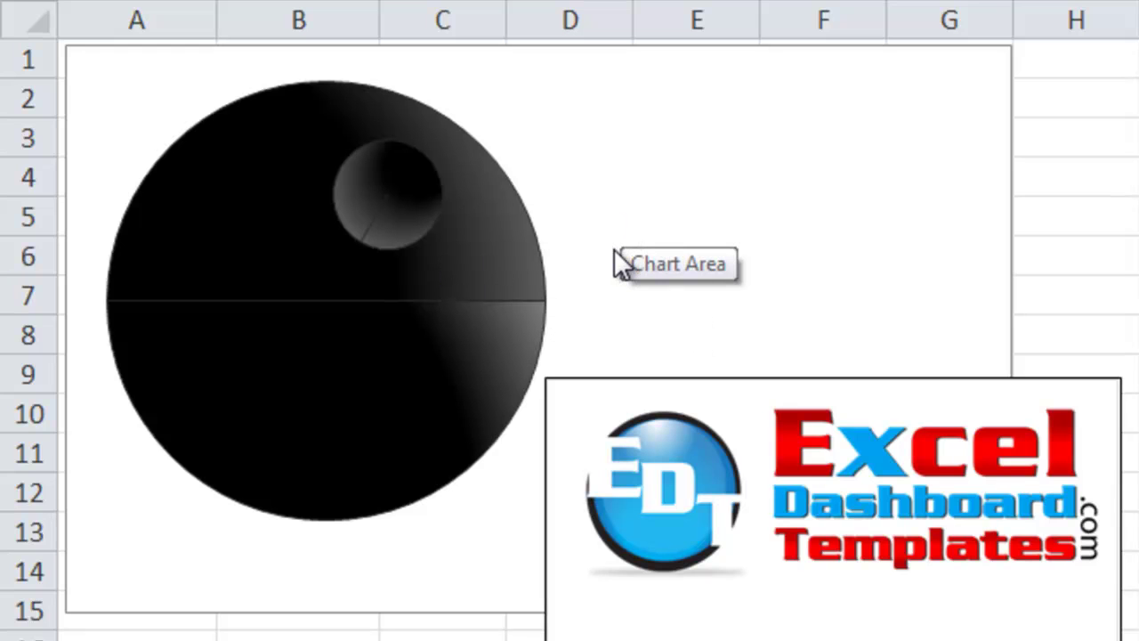
mouse_move(544, 249)
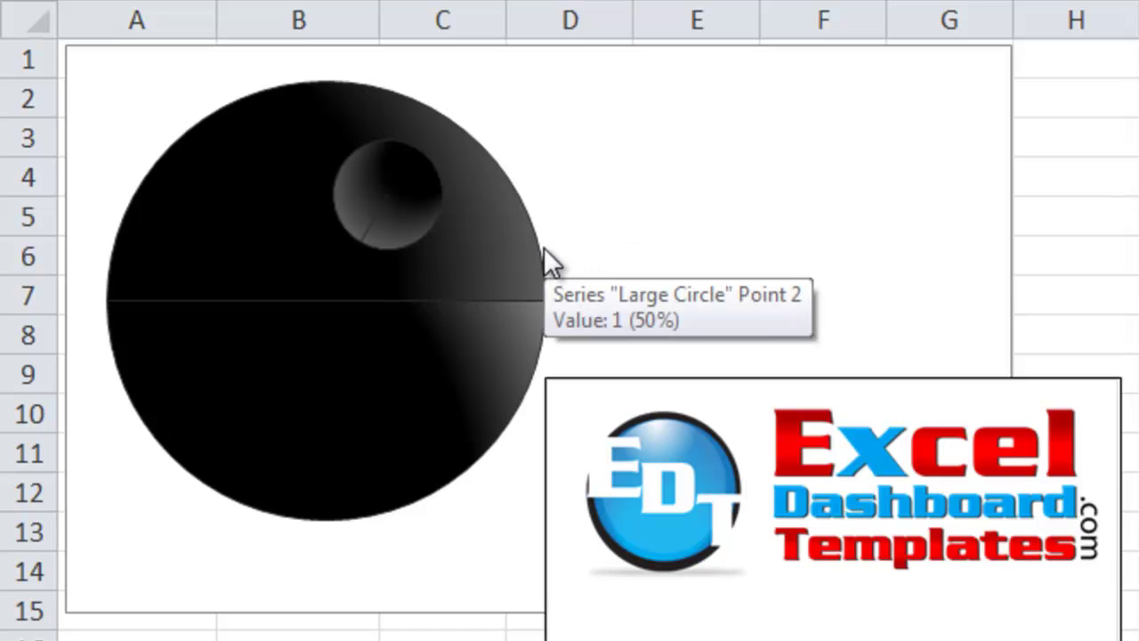
mouse_move(403, 362)
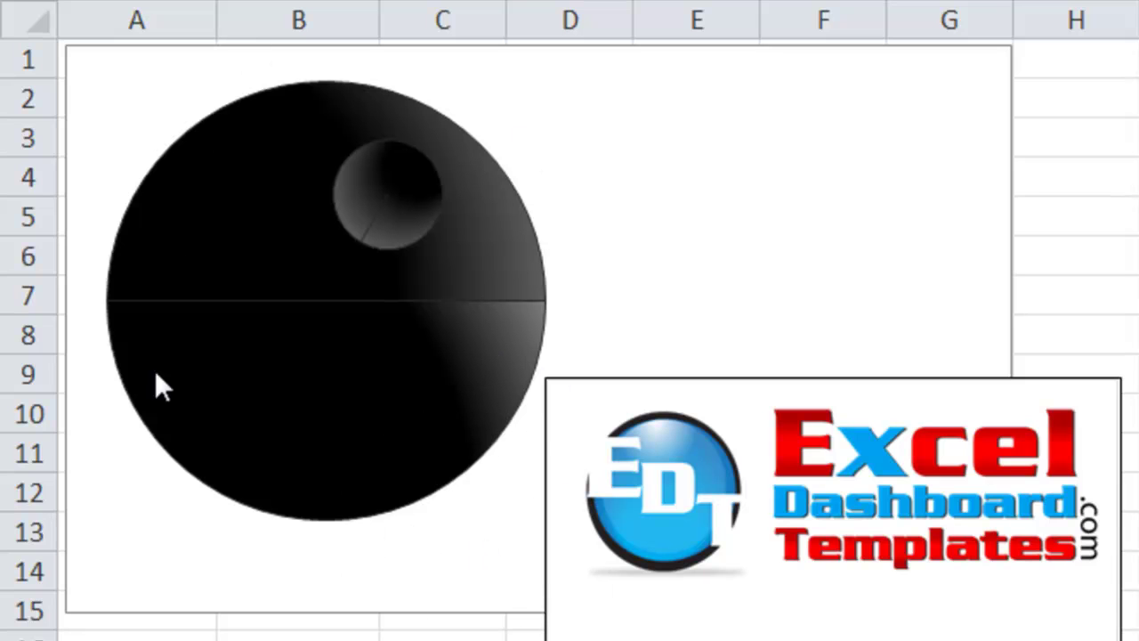
mouse_move(475, 155)
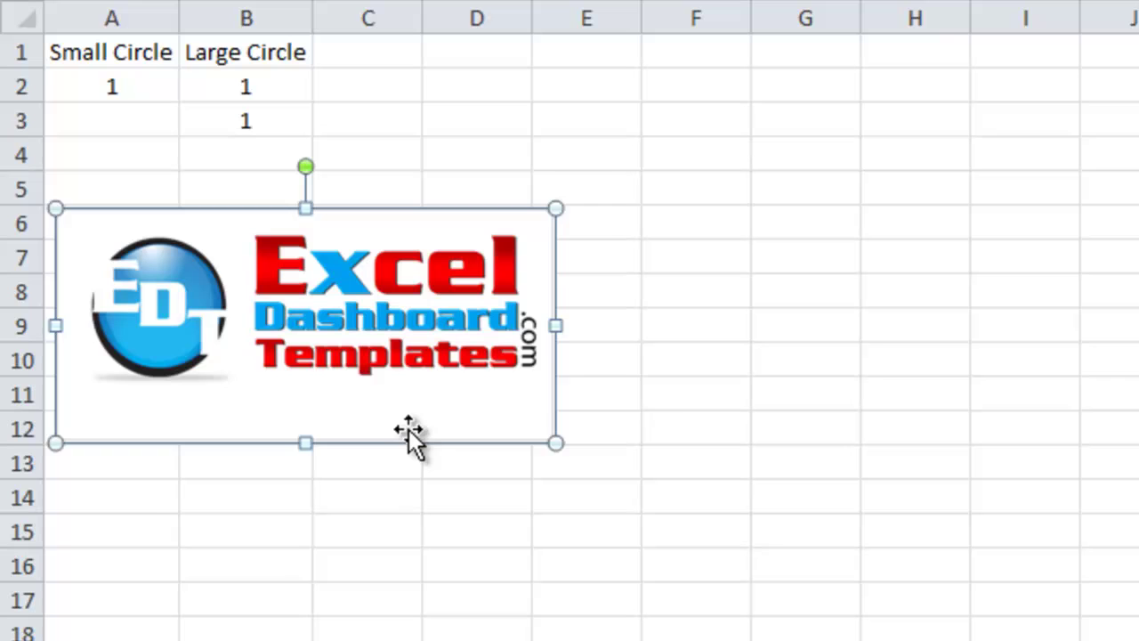
Examine the Small Circle and Large Circle values in the data range A1:B3
click(669, 399)
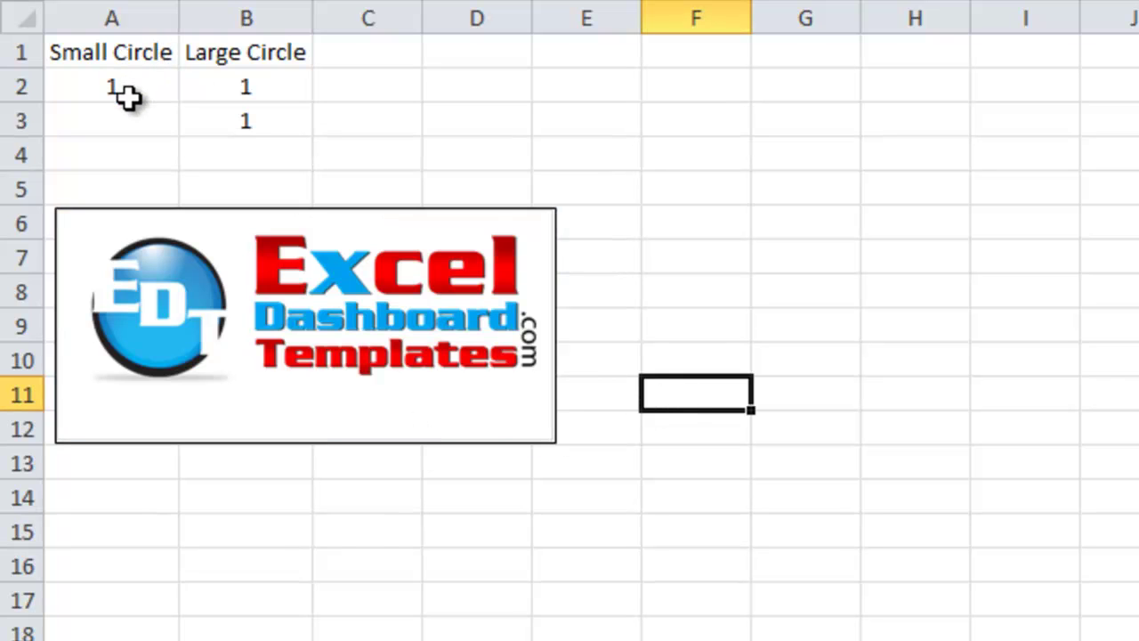
drag(119, 54, 245, 118)
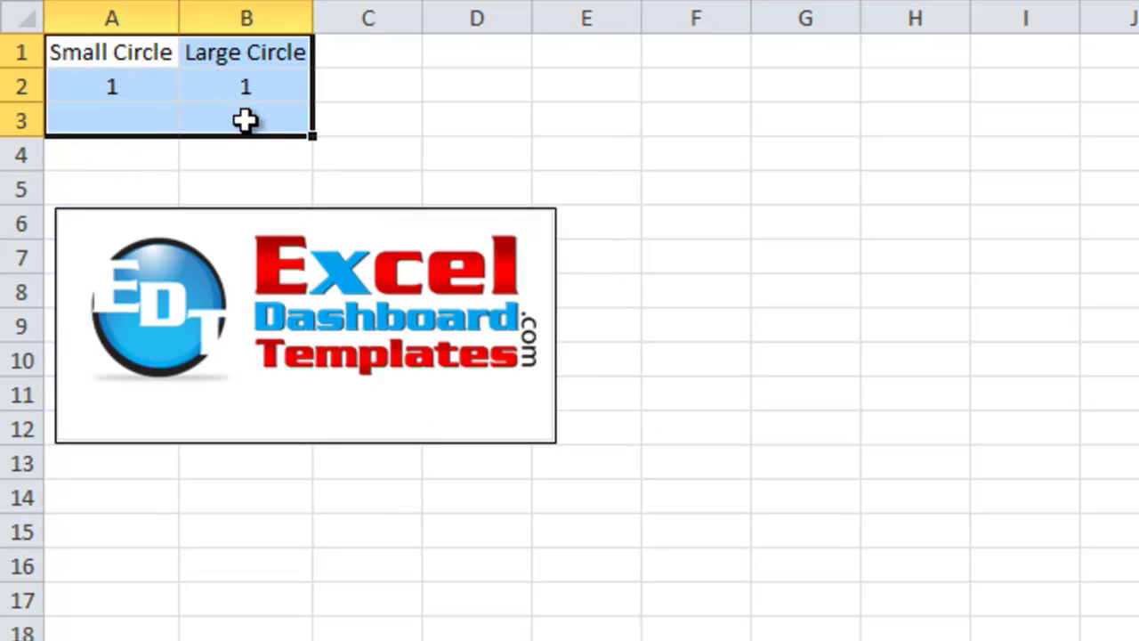
drag(115, 79, 119, 107)
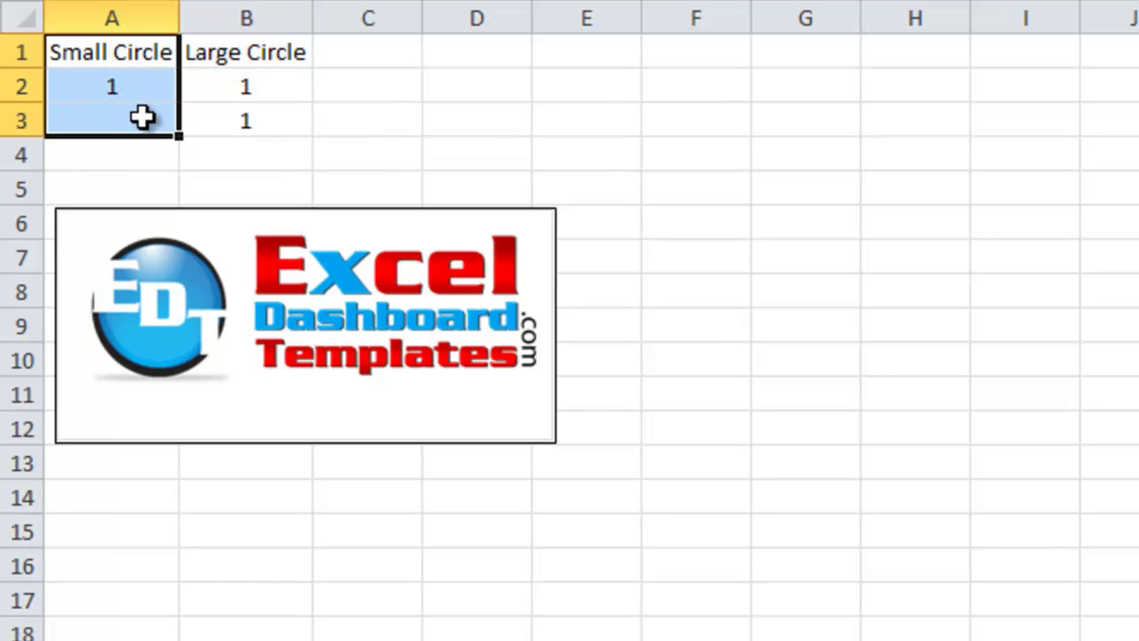
click(271, 52)
drag(260, 82, 261, 104)
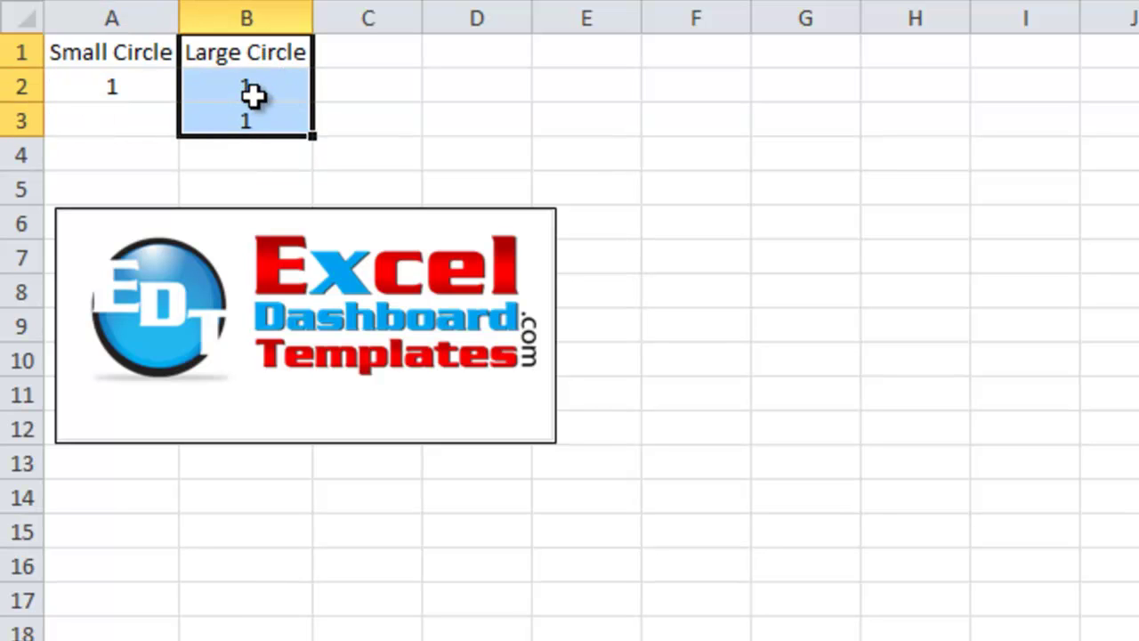
click(260, 89)
click(267, 120)
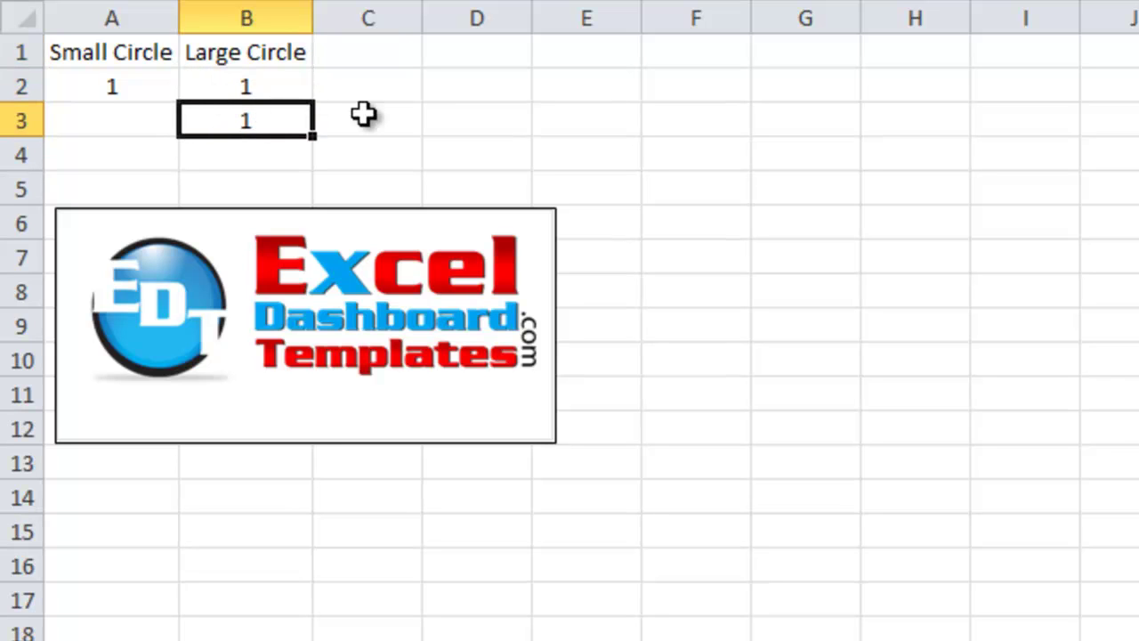
click(127, 160)
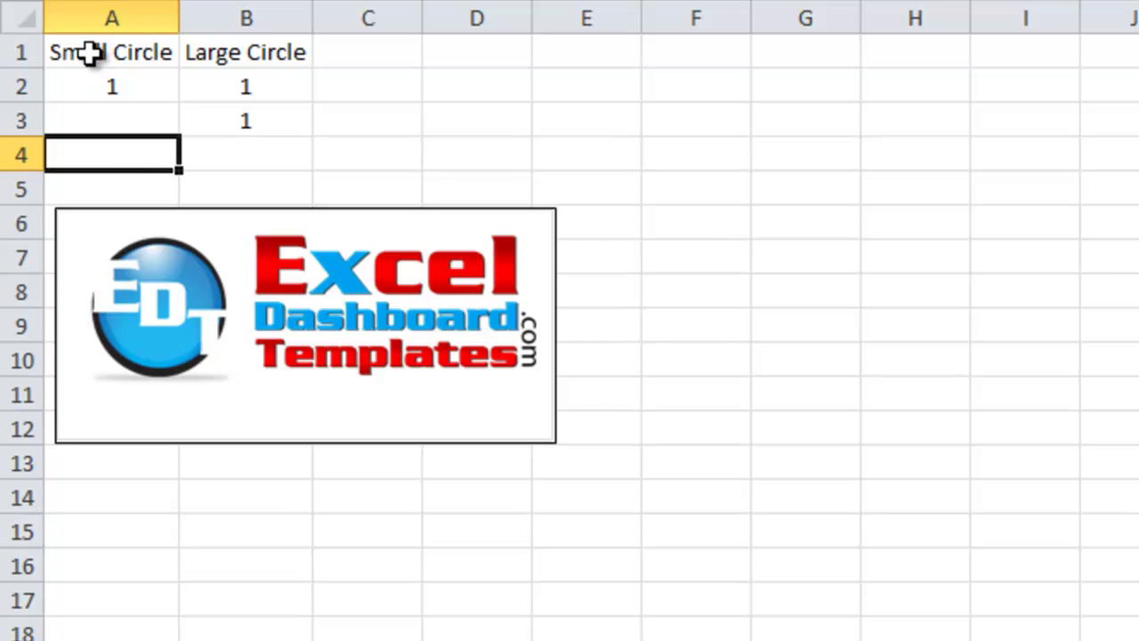
Insert a basic 2-D pie chart from A1:B3 and place it beside the data, starting near column E
drag(90, 54, 196, 121)
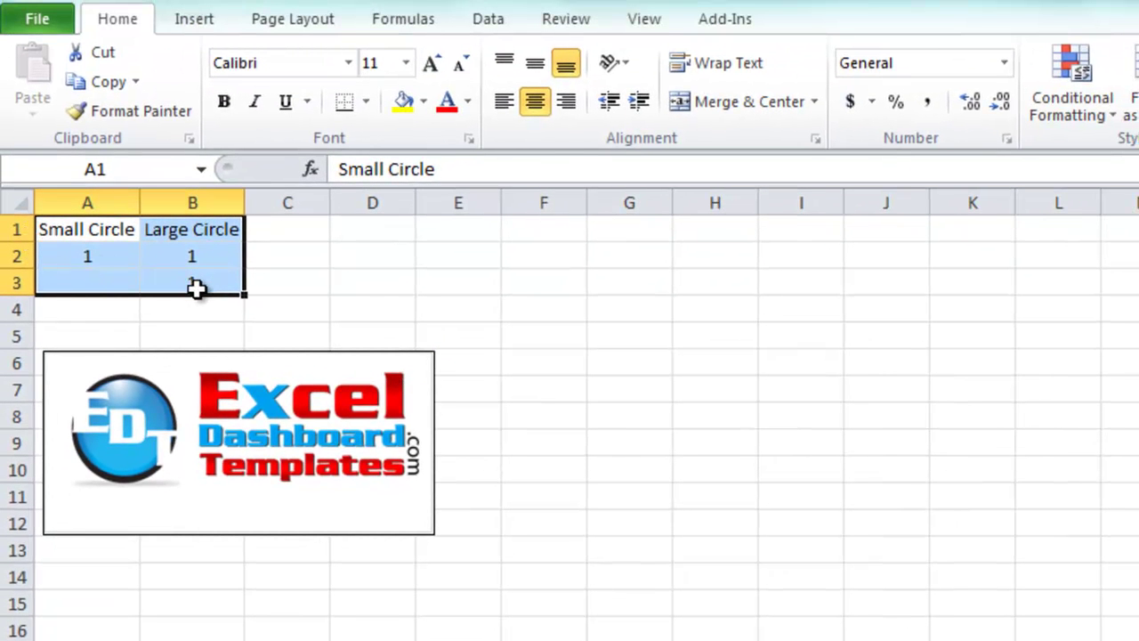
click(211, 29)
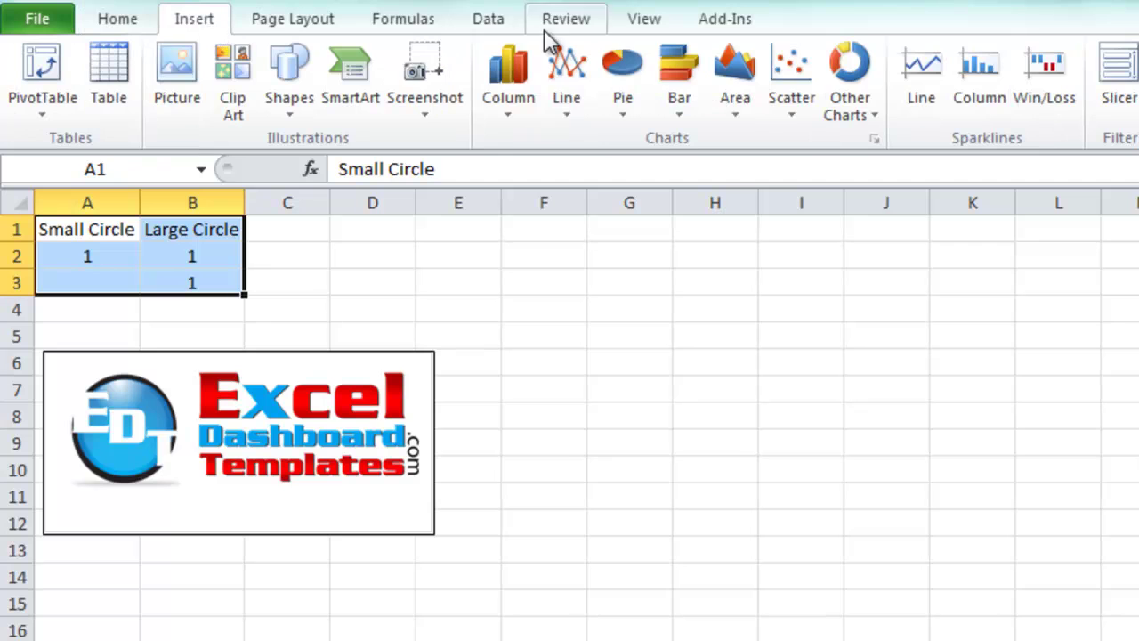
click(616, 80)
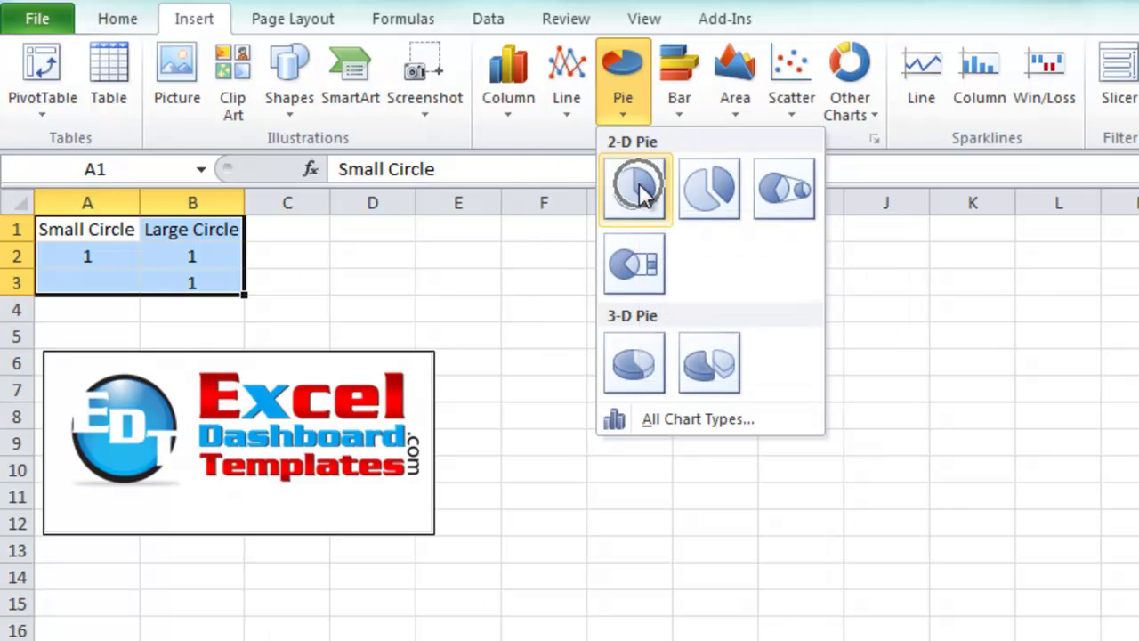
click(642, 192)
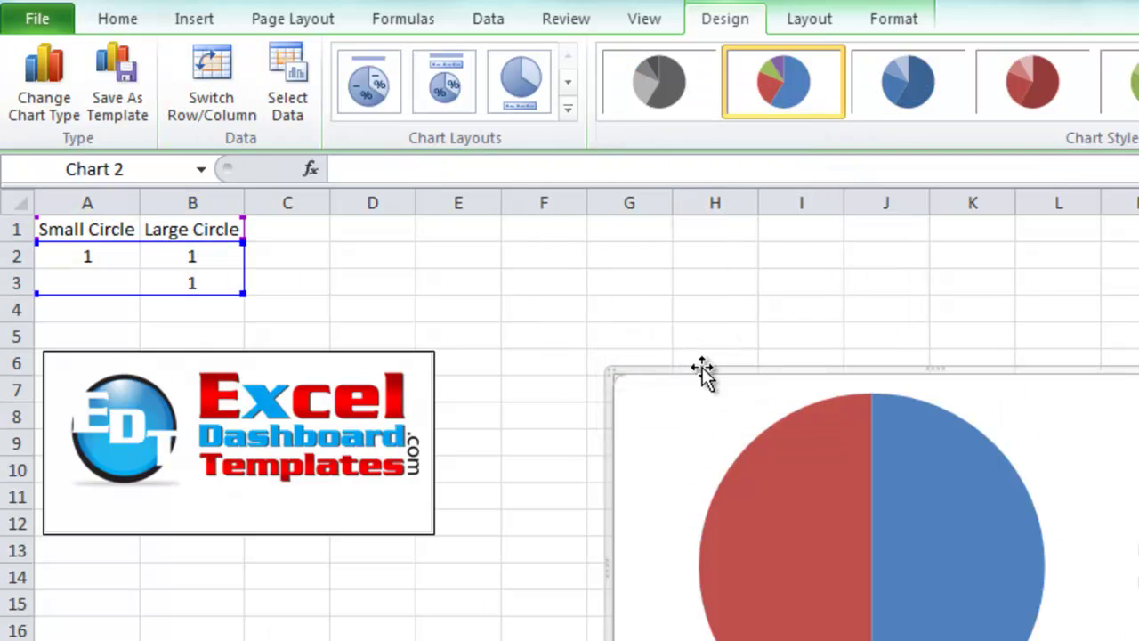
drag(704, 374, 528, 223)
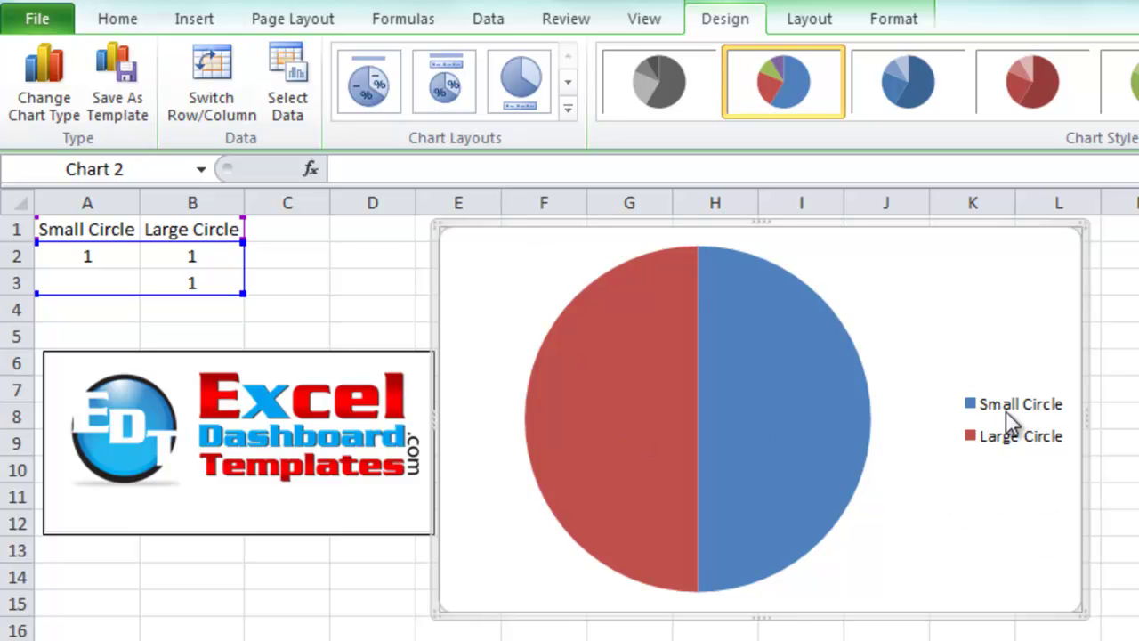
Switch the pie chart's rows and columns so each data column is its own series
mouse_move(667, 392)
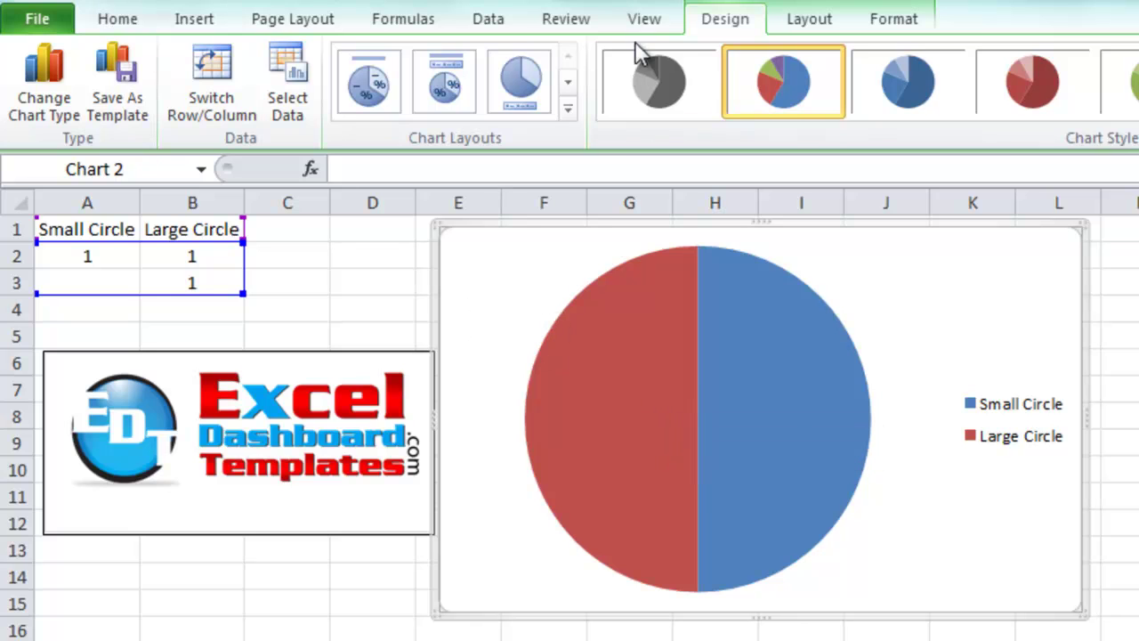
click(724, 32)
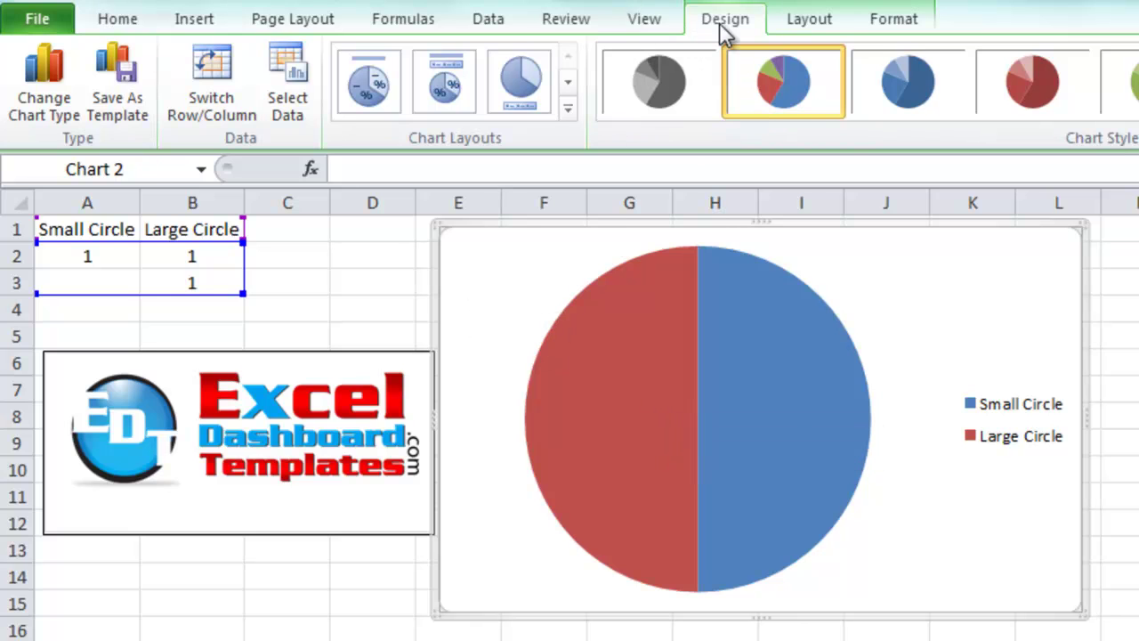
click(227, 88)
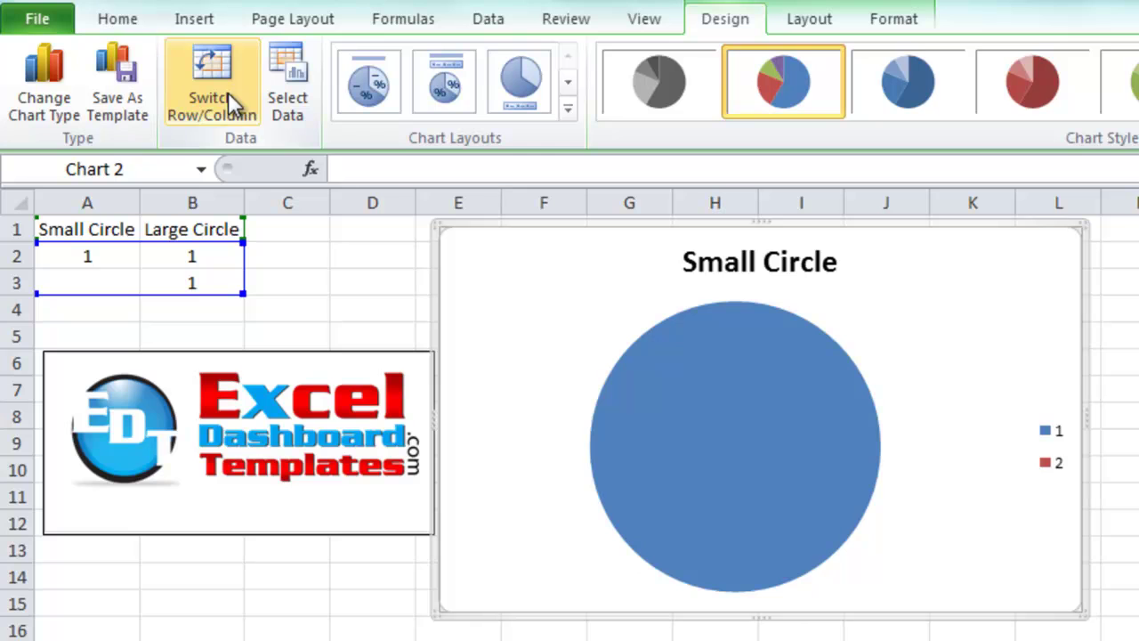
Plot the Small Circle series of the pie chart on the secondary axis
mouse_move(715, 398)
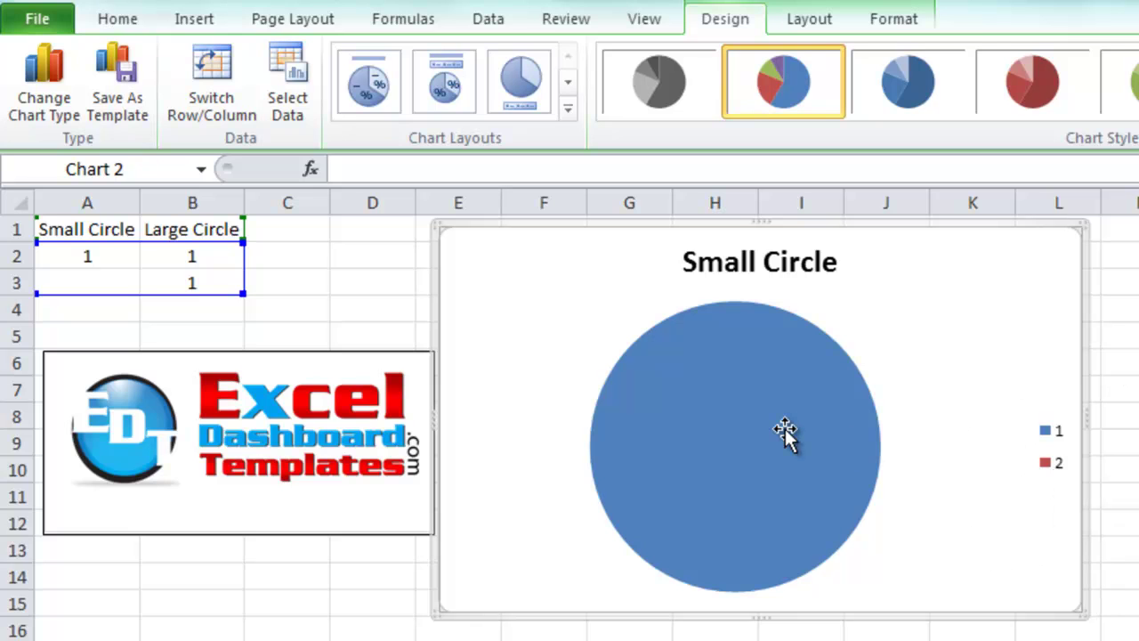
mouse_move(786, 436)
click(705, 397)
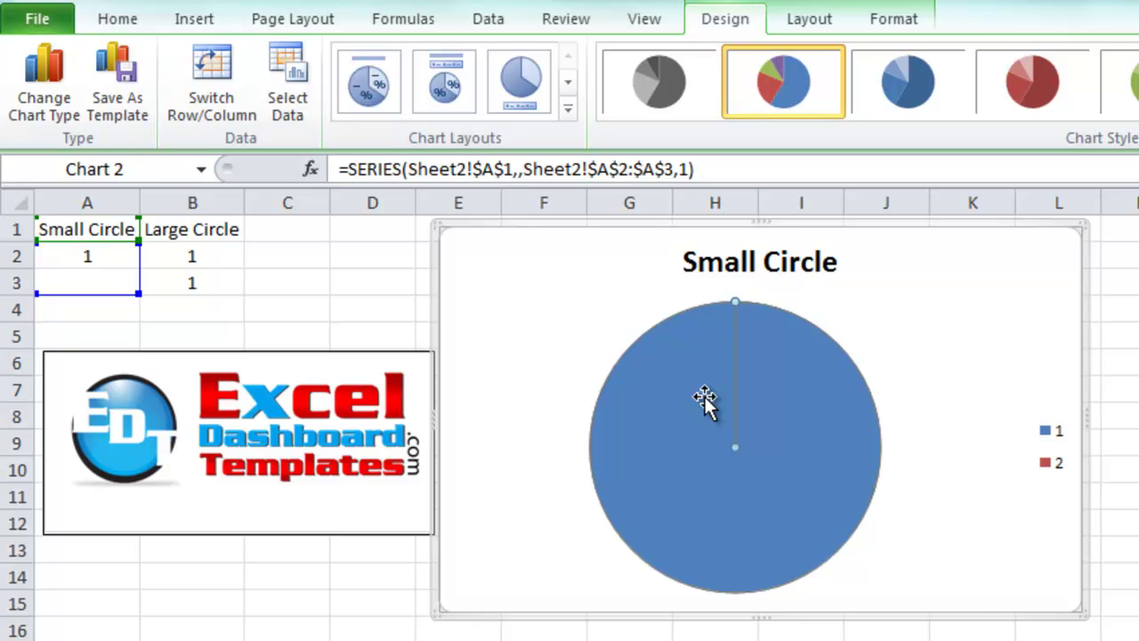
right_click(703, 398)
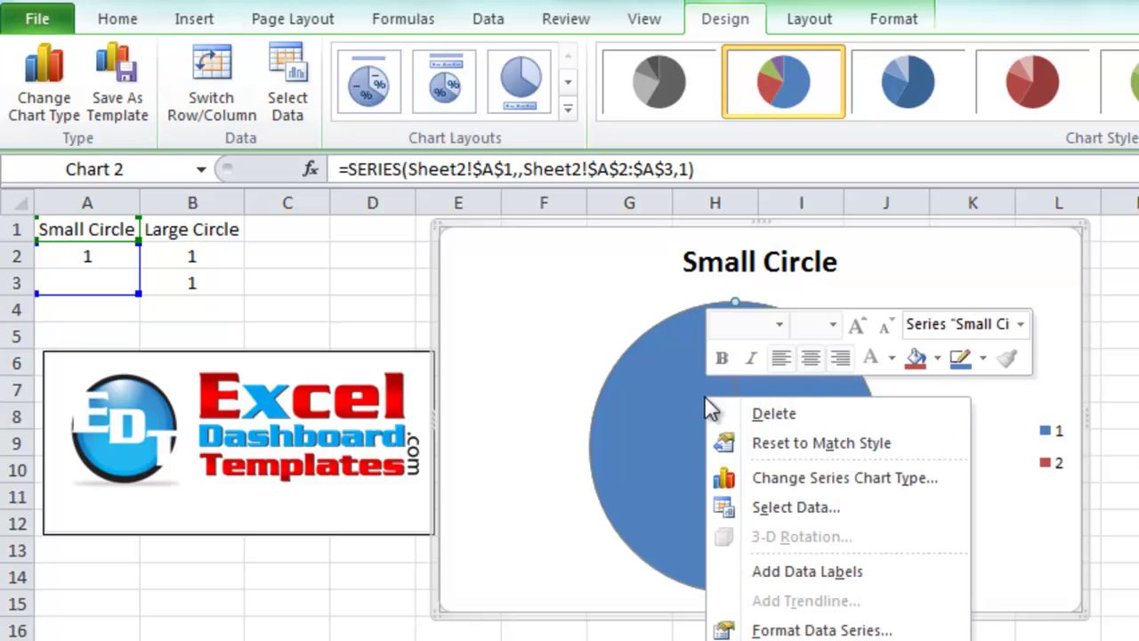
click(777, 630)
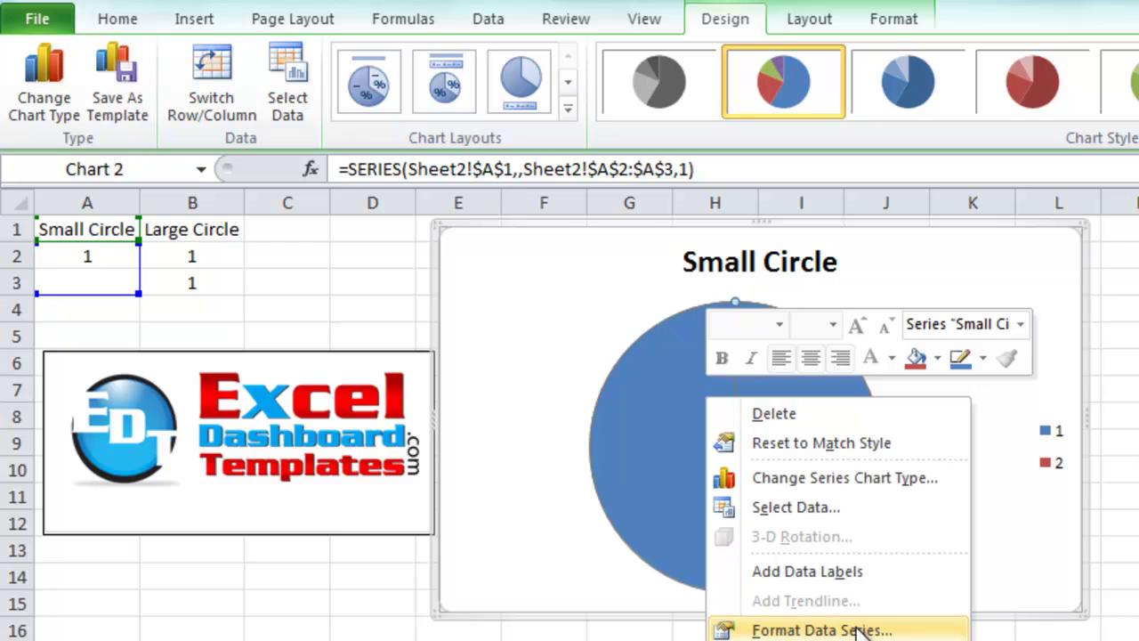
click(904, 630)
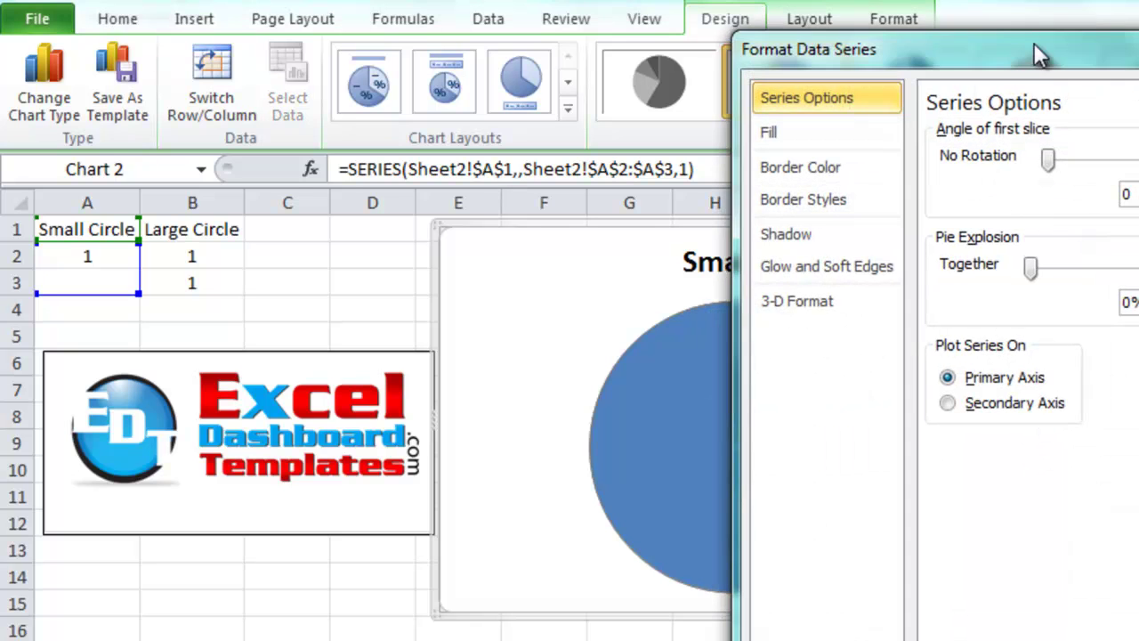
drag(1033, 42, 803, 103)
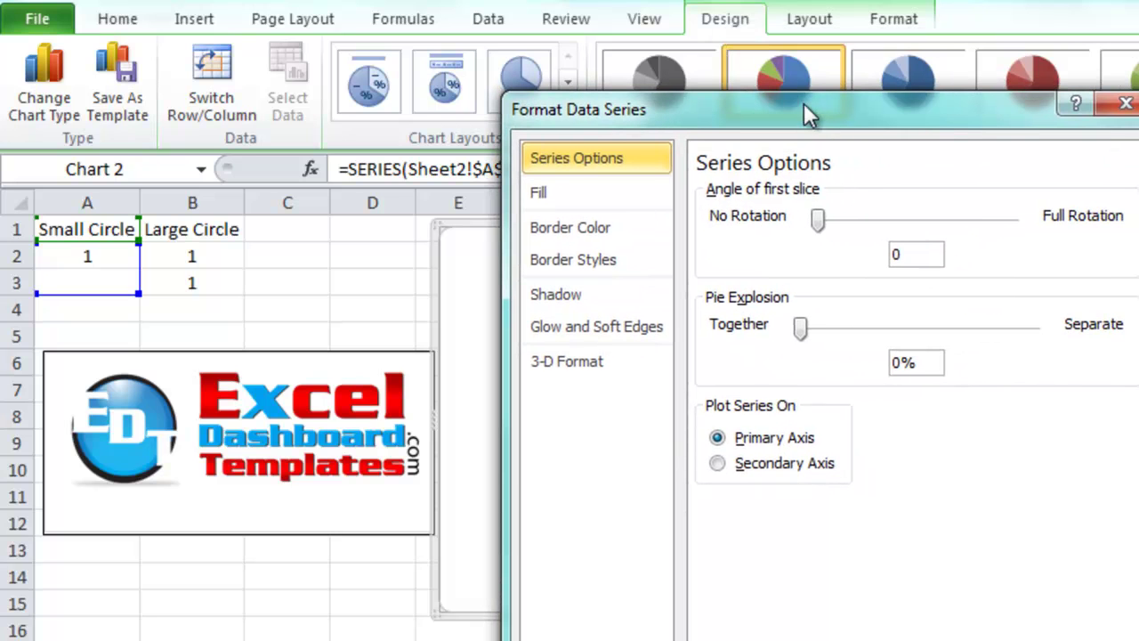
click(721, 465)
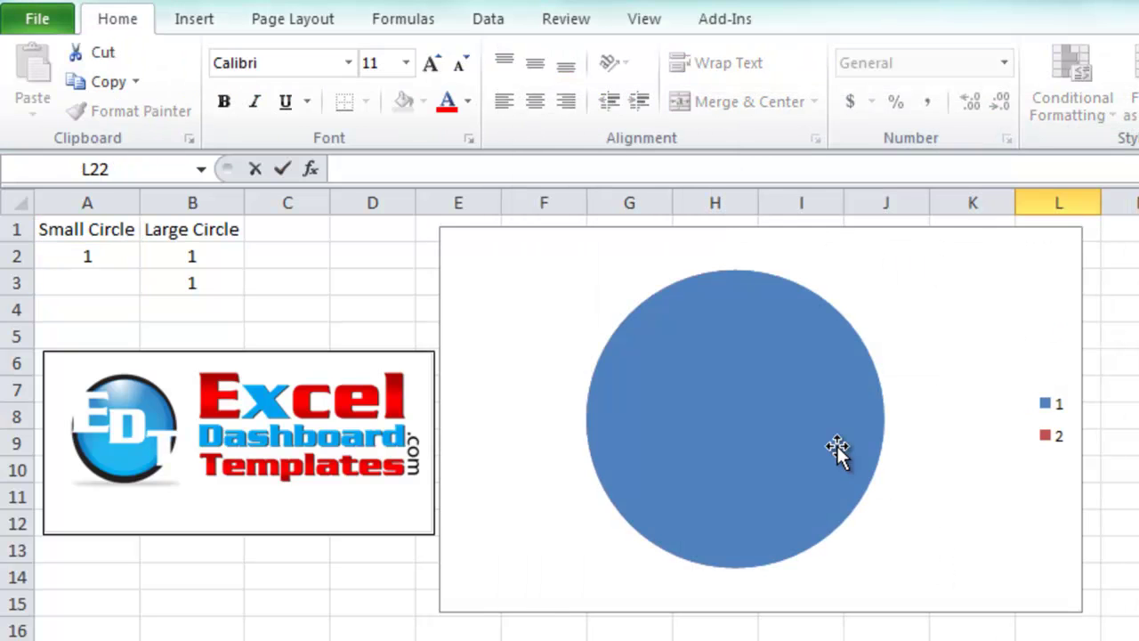
Switch the pie chart's rows and columns and switch them back again
mouse_move(879, 454)
click(935, 475)
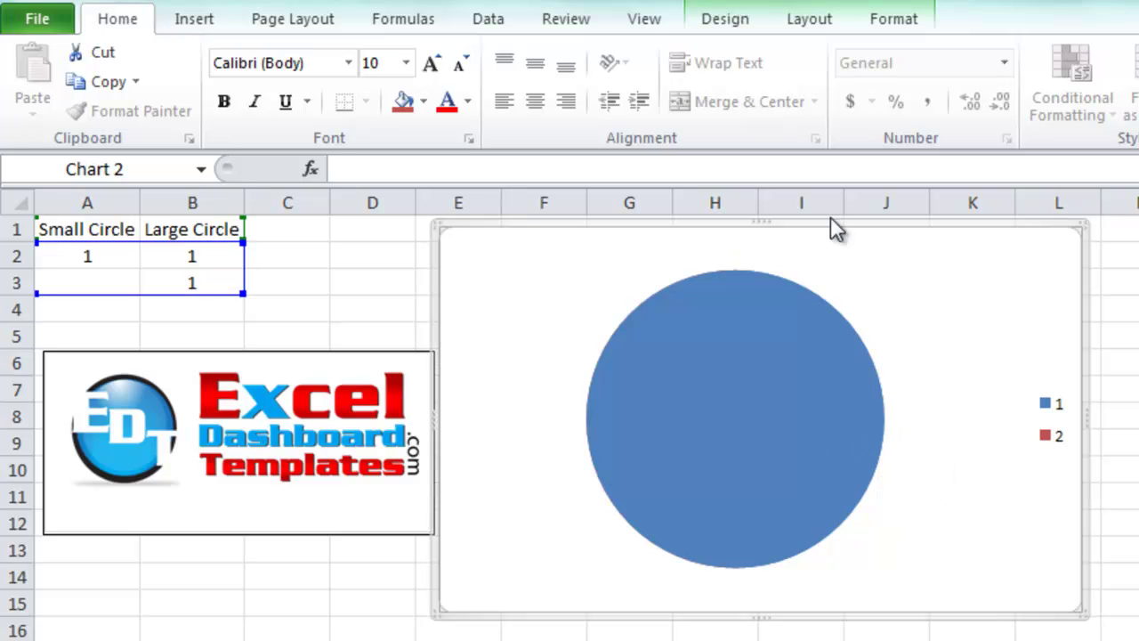
click(746, 29)
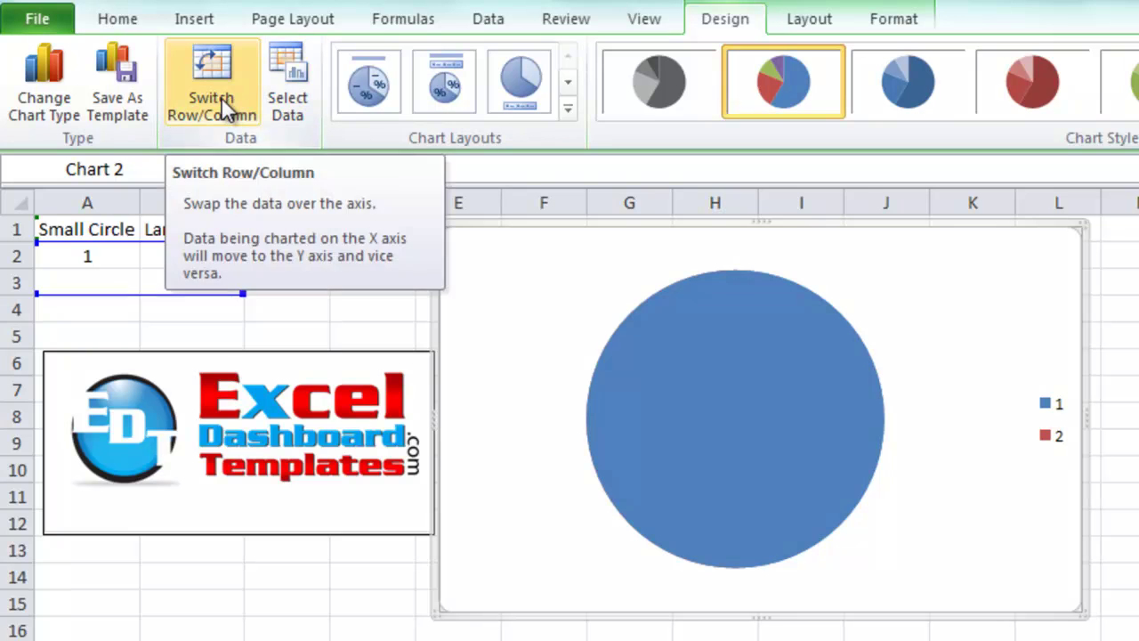
click(222, 100)
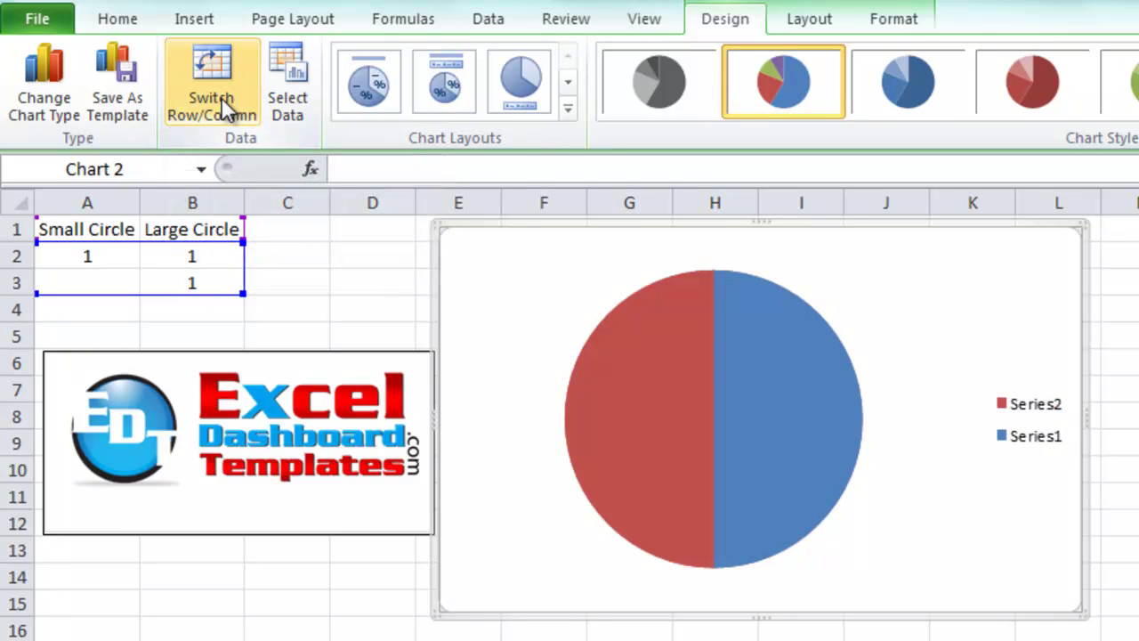
click(223, 99)
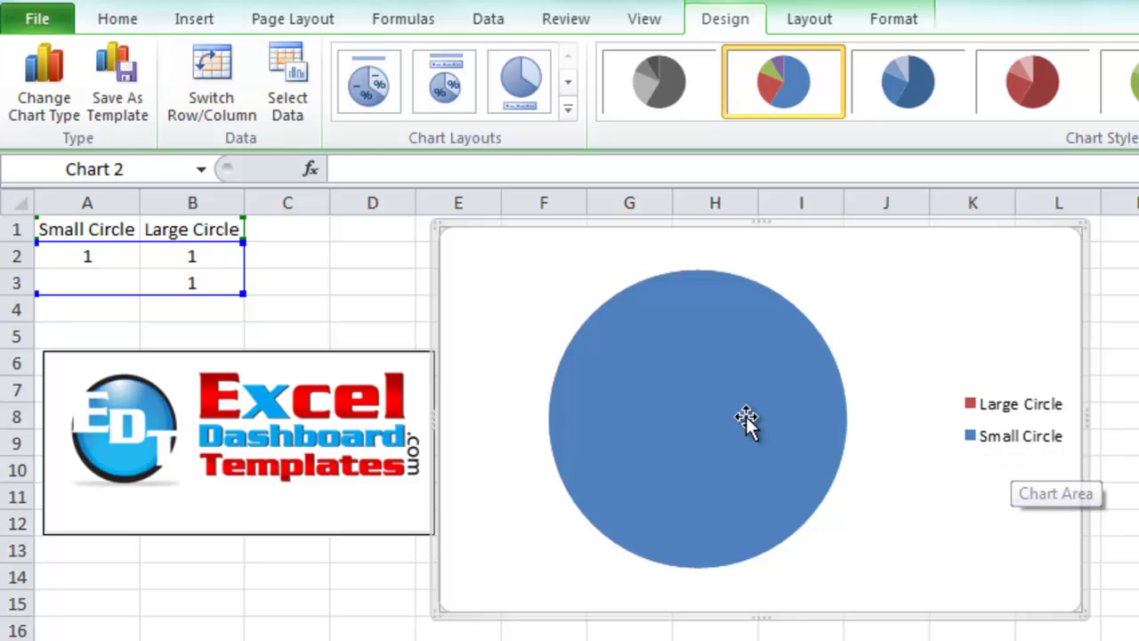
Set the Small Circle series' first slice angle to 210 degrees and its pie explosion to 300%
click(712, 408)
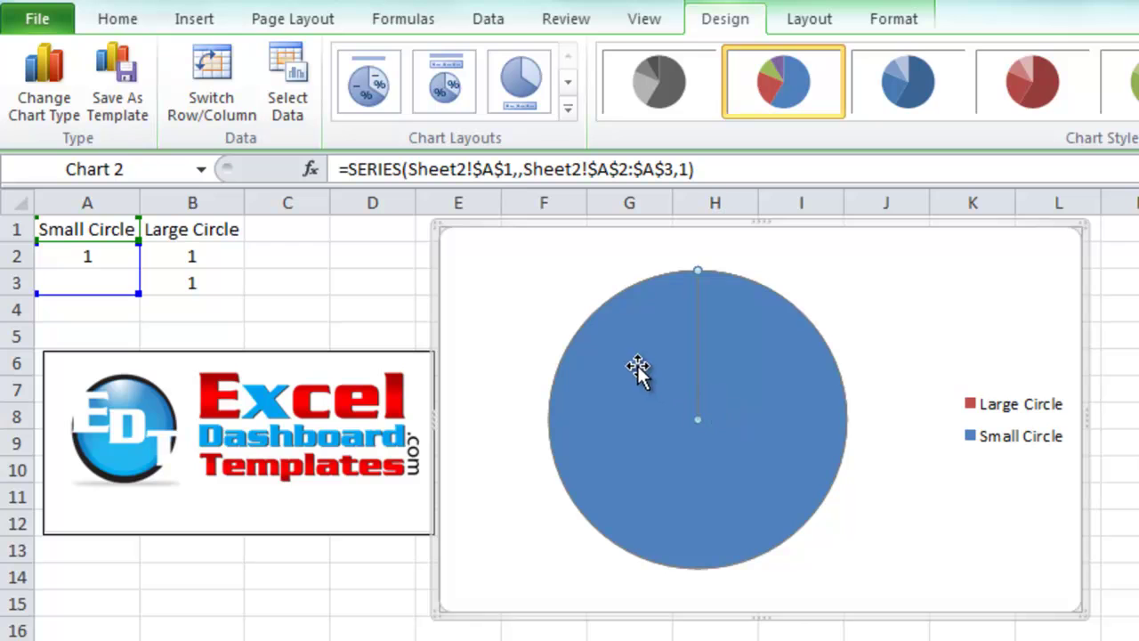
double_click(669, 438)
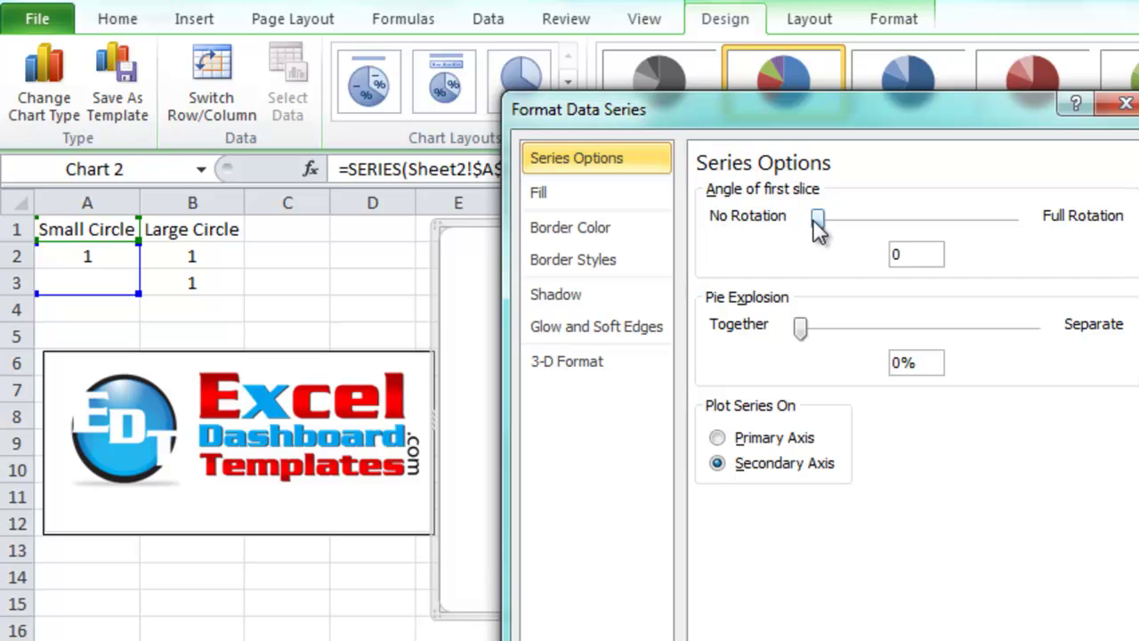
drag(817, 222, 876, 249)
text(210)
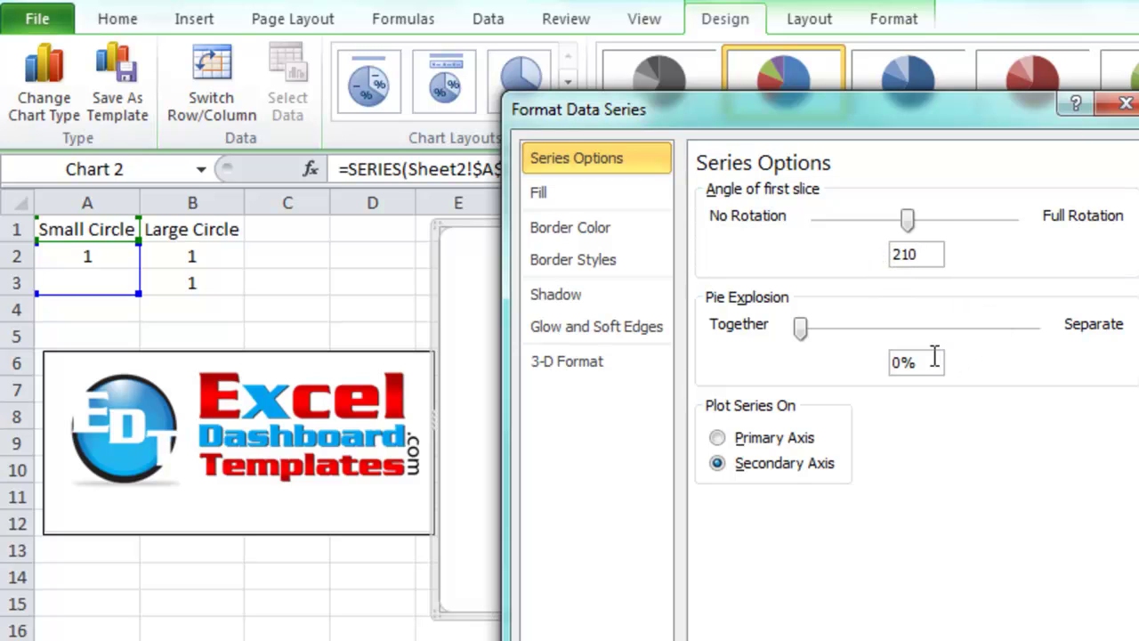
drag(935, 361, 859, 364)
text(300)
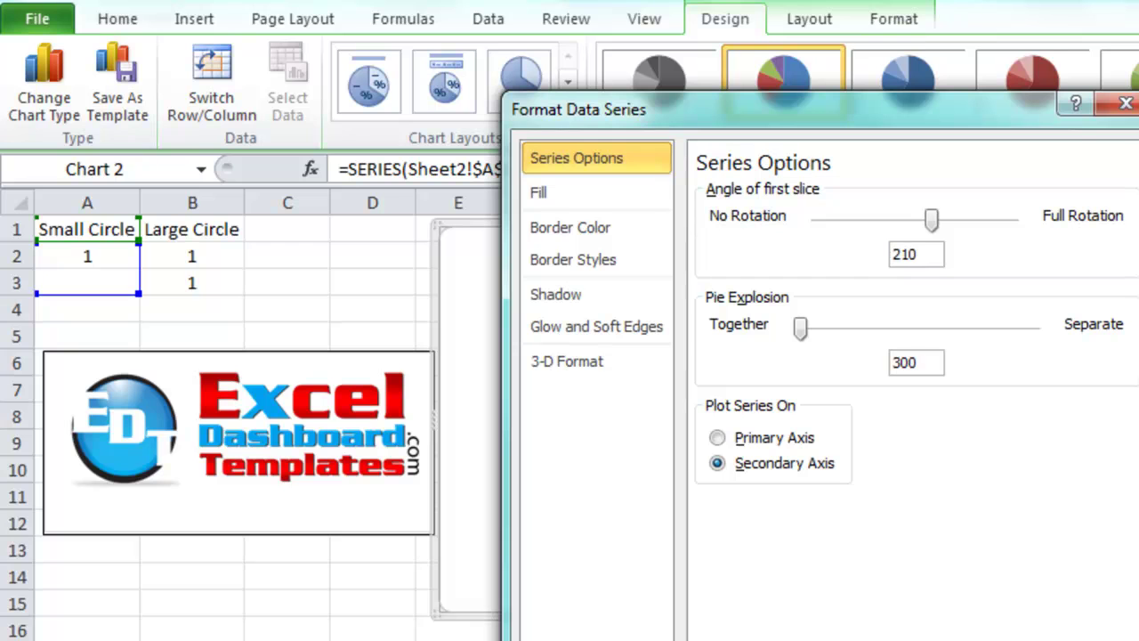
key(Return)
key(Escape)
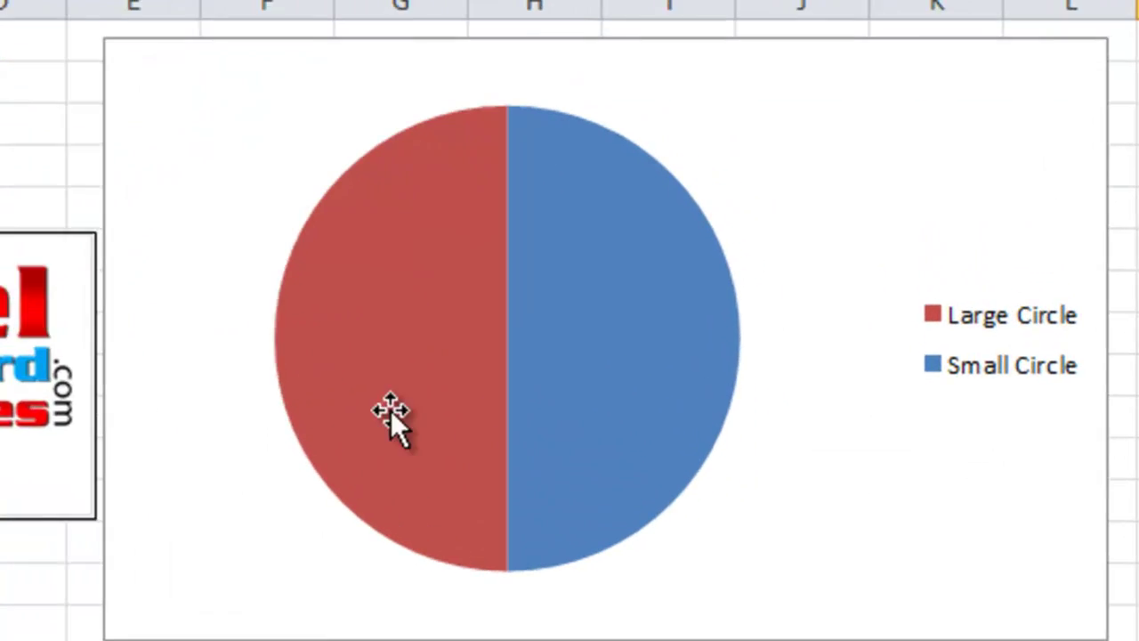
Examine the outline of the exploded small circle against the large circle by selecting each series in the chart
click(614, 283)
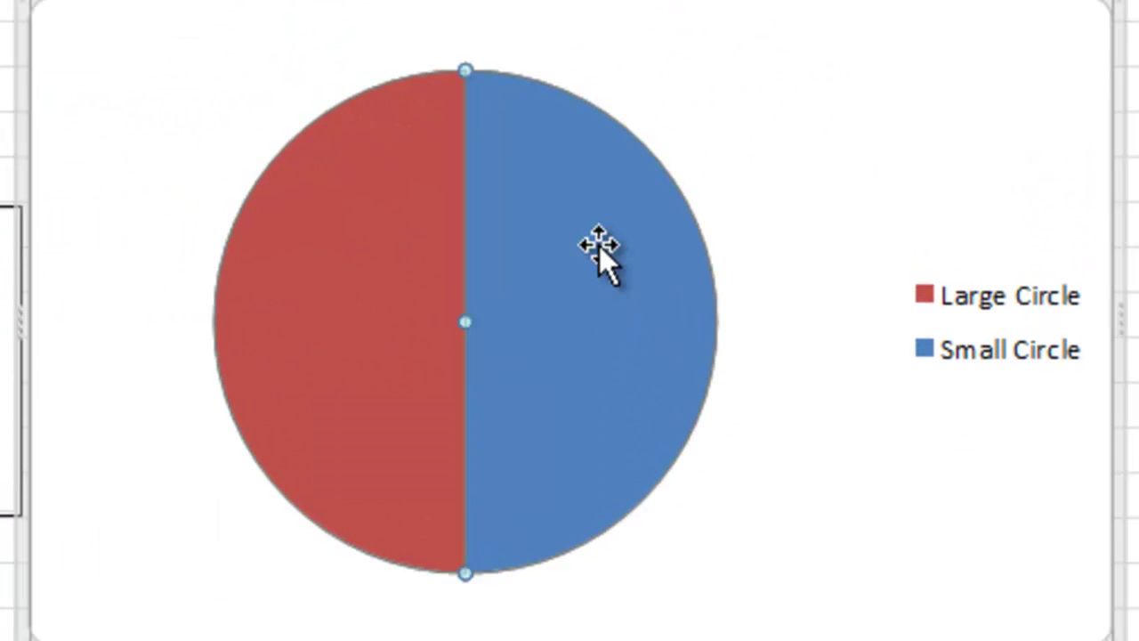
click(582, 187)
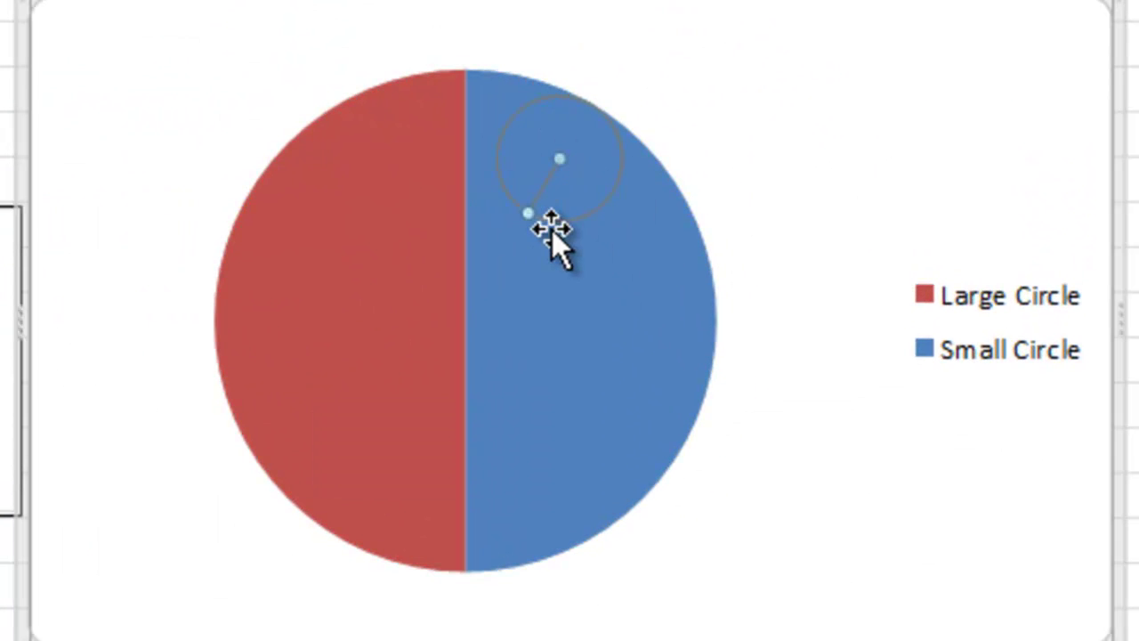
click(571, 223)
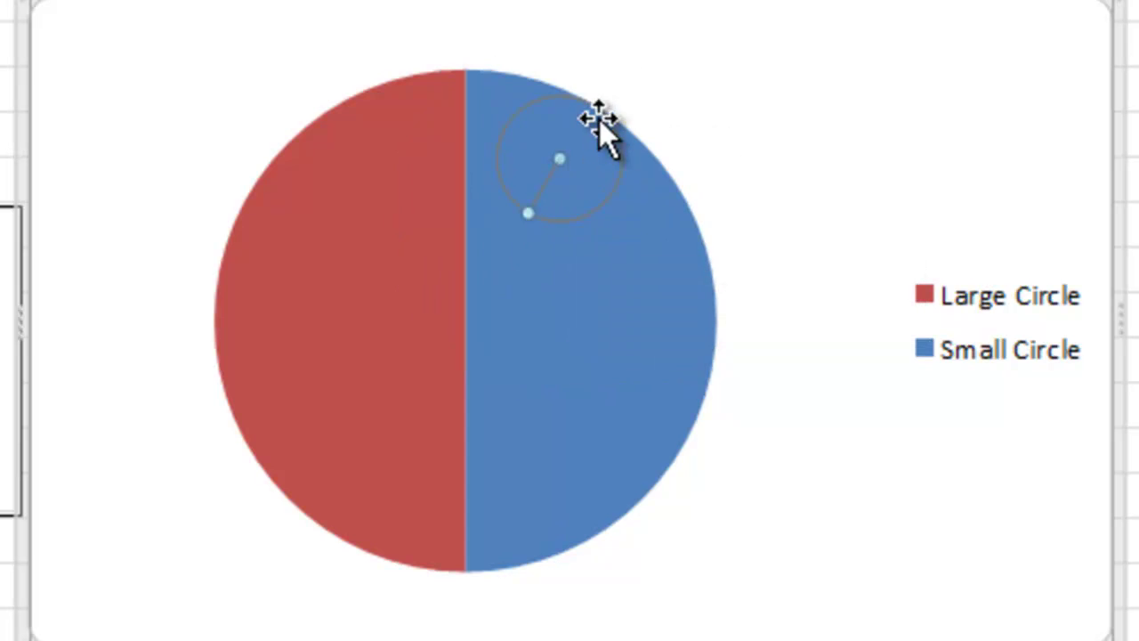
mouse_move(530, 183)
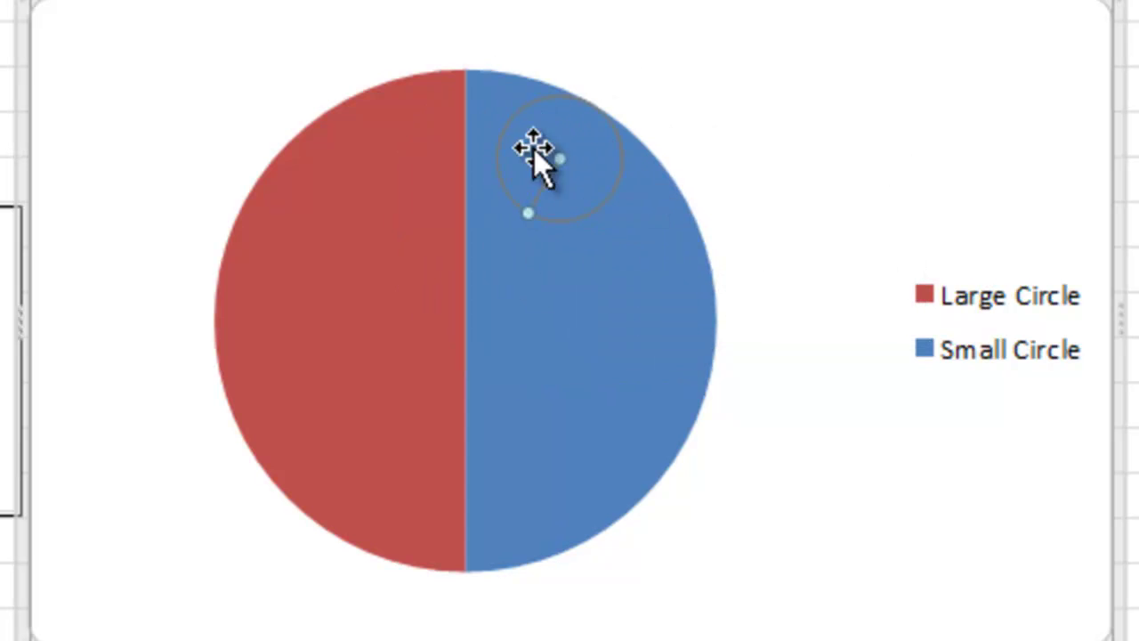
click(558, 165)
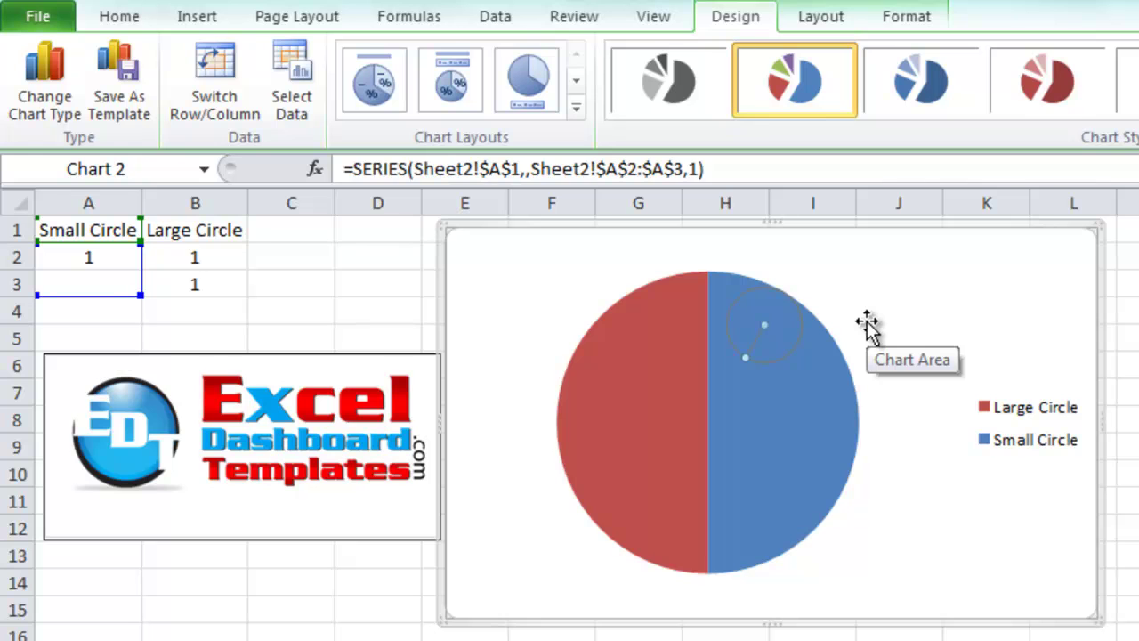
Give the Small Circle series a solid near-black border using the dark shade below black in the theme colors
click(868, 325)
click(793, 331)
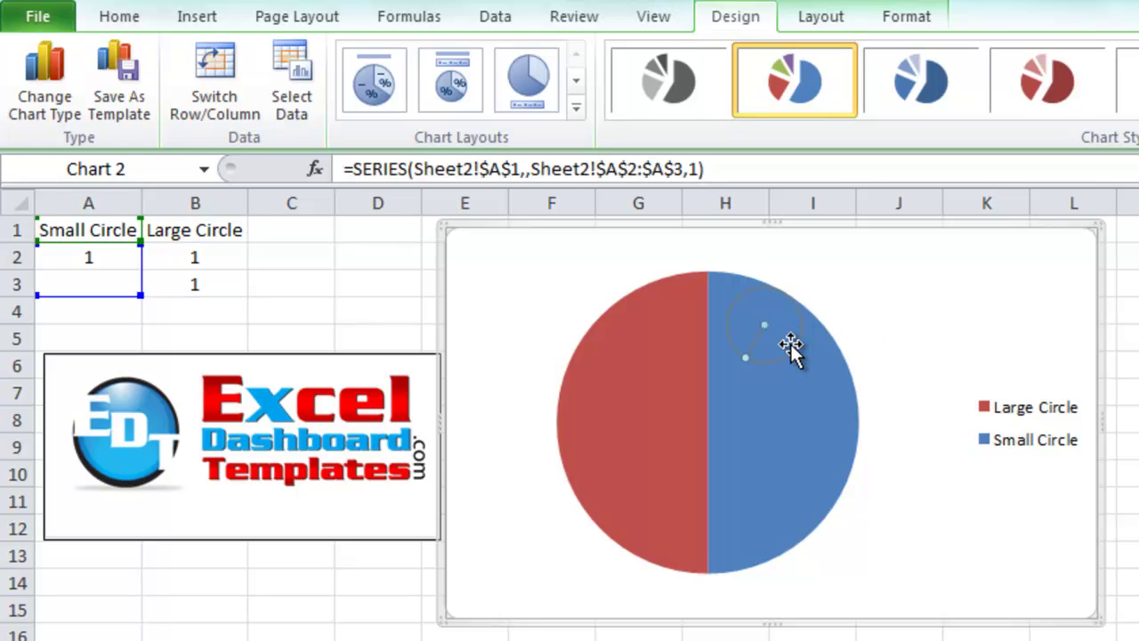
right_click(793, 349)
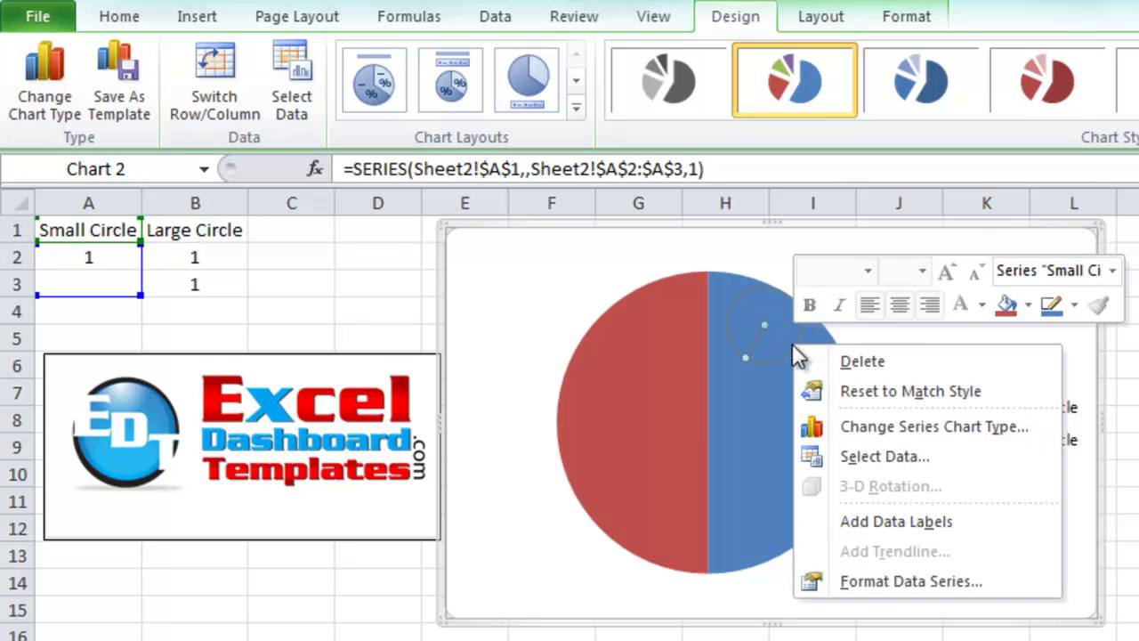
click(850, 583)
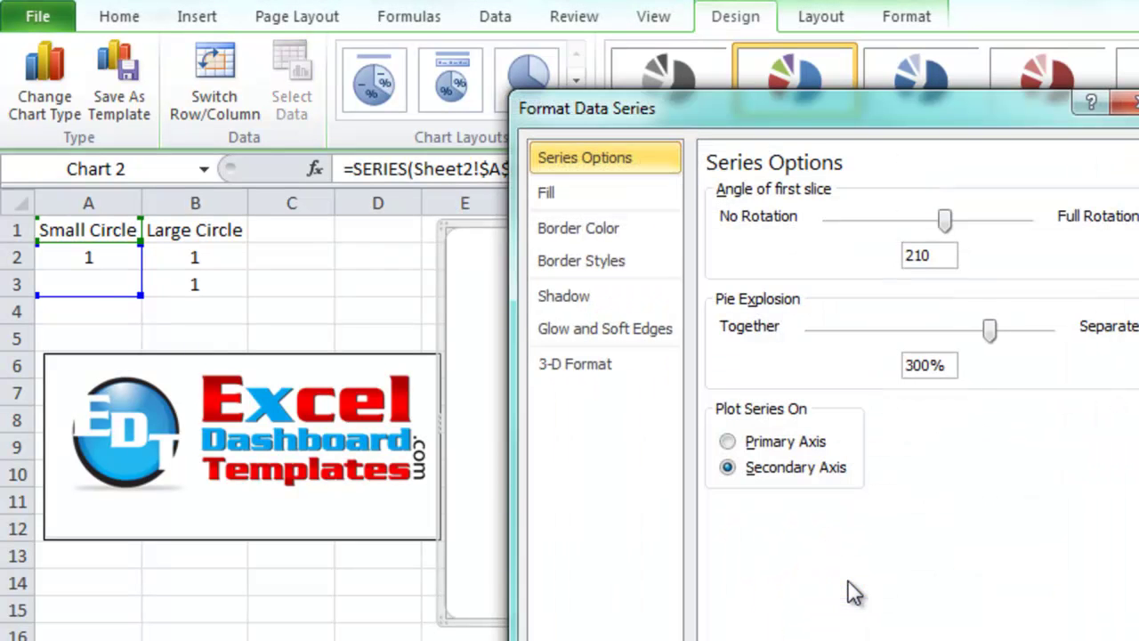
click(619, 217)
click(723, 224)
click(812, 305)
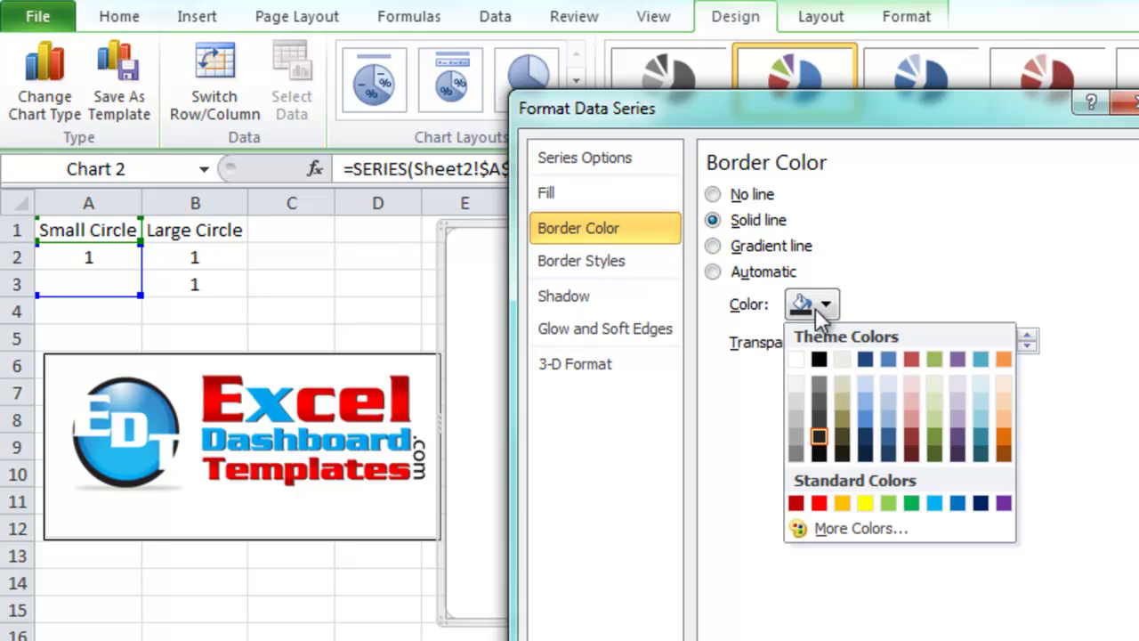
click(819, 438)
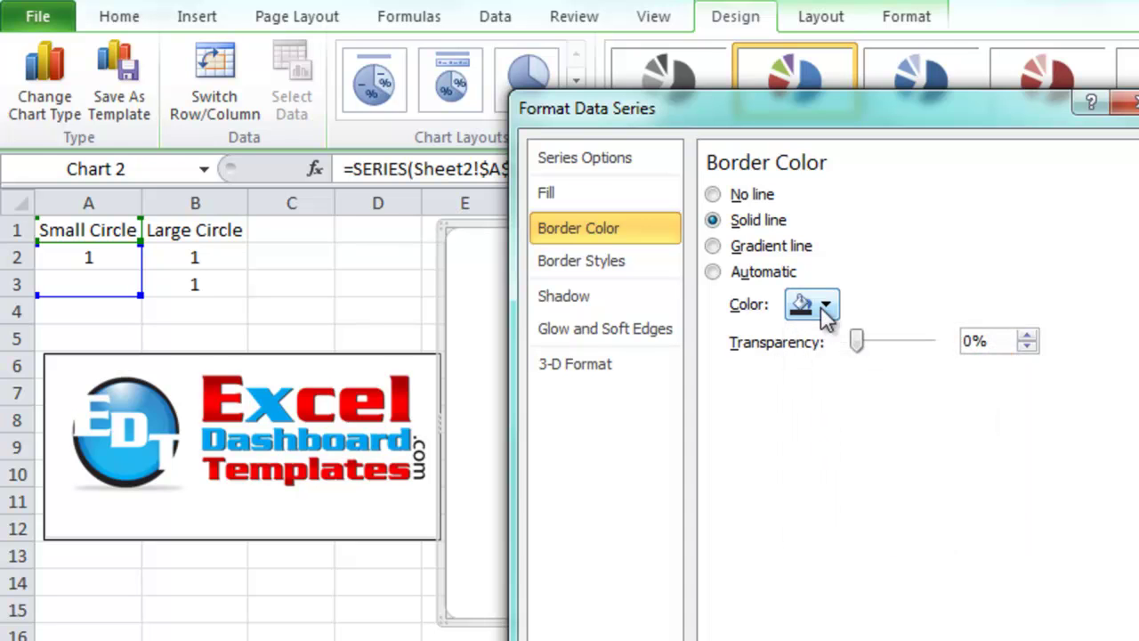
click(810, 302)
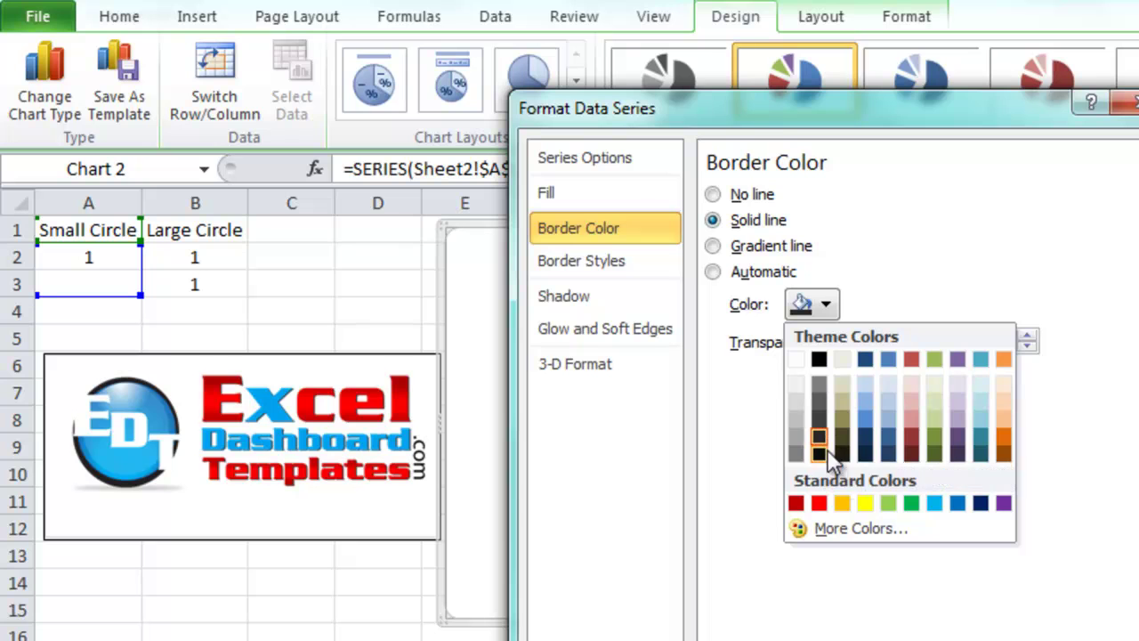
key(Escape)
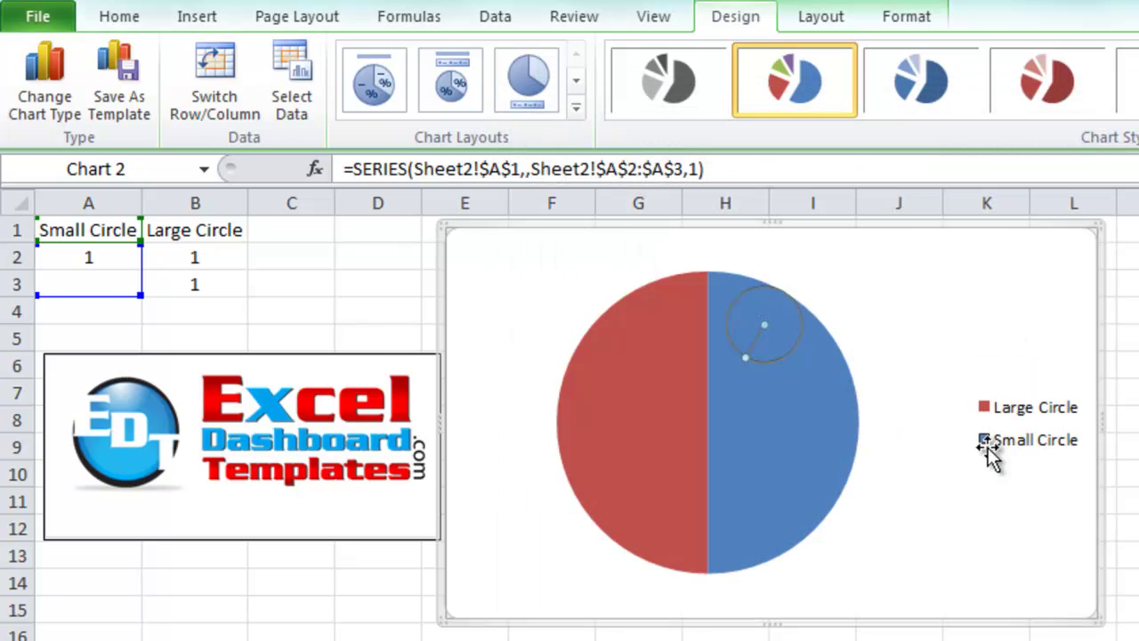
Give the Large Circle series a solid near-black border line
click(979, 438)
click(840, 431)
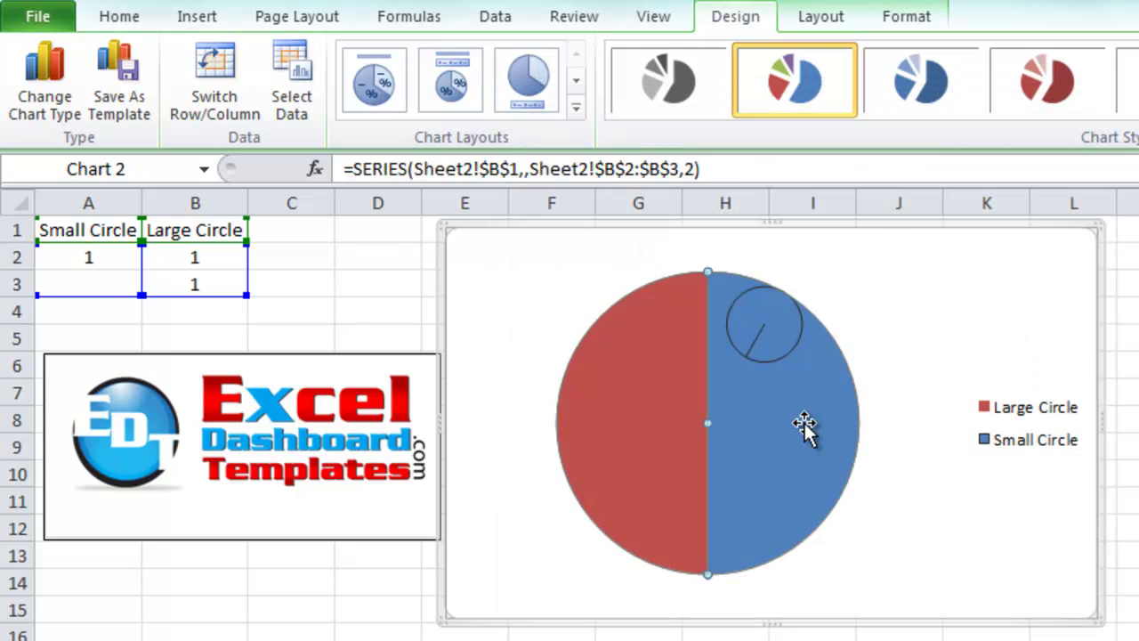
right_click(805, 427)
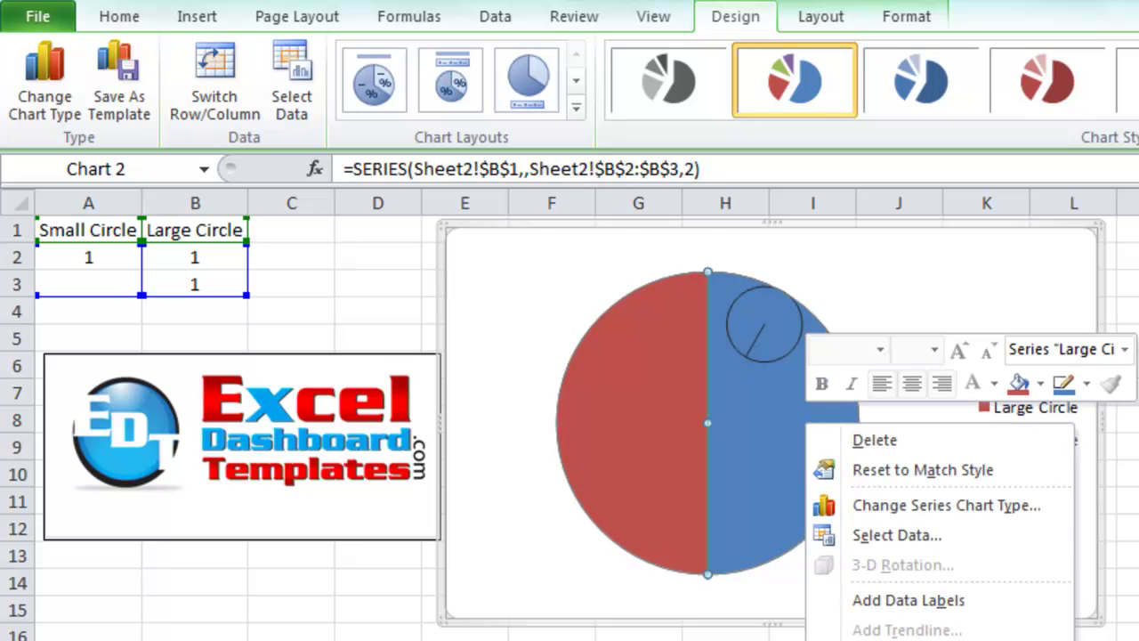
key(f)
click(614, 228)
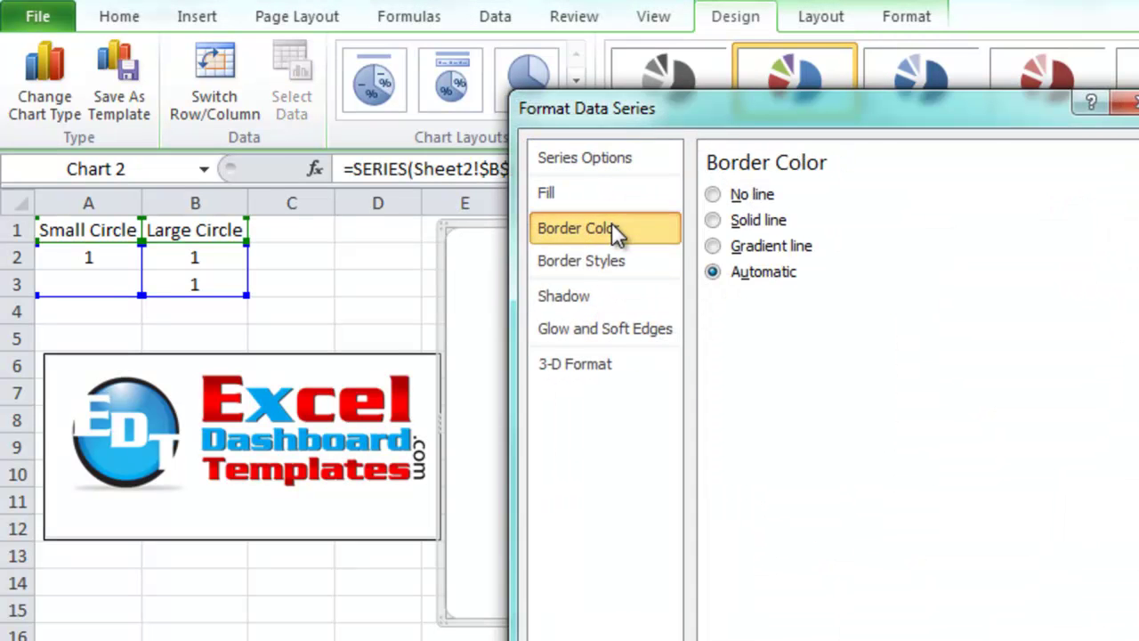
click(714, 220)
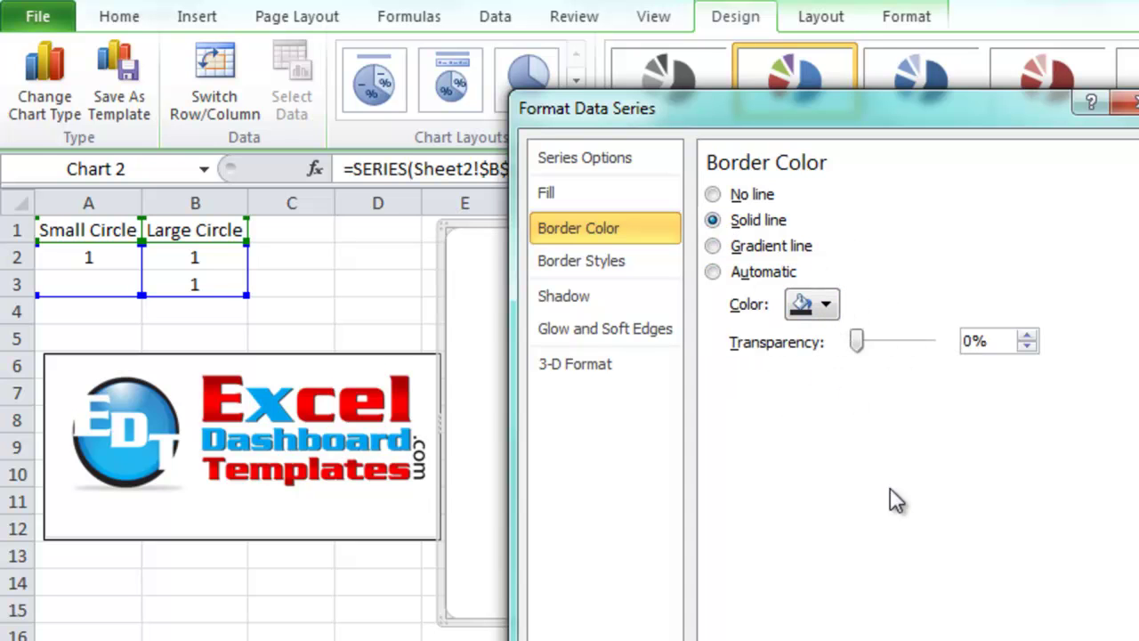
click(1017, 631)
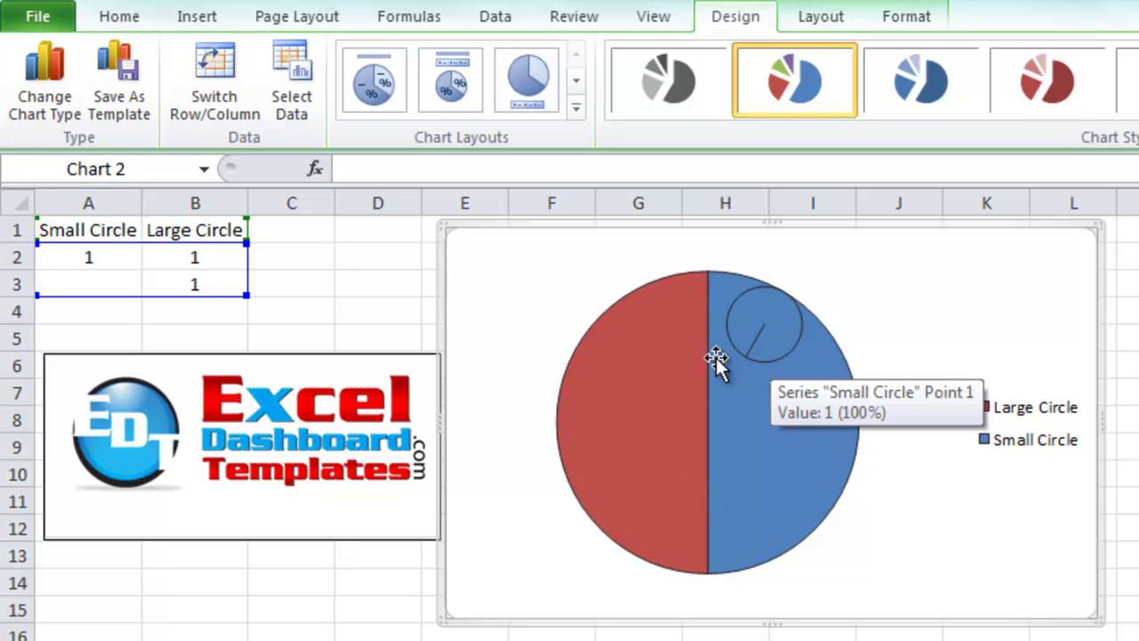
Set the Large Circle series' first slice angle to 90 degrees and delete the chart legend
right_click(650, 357)
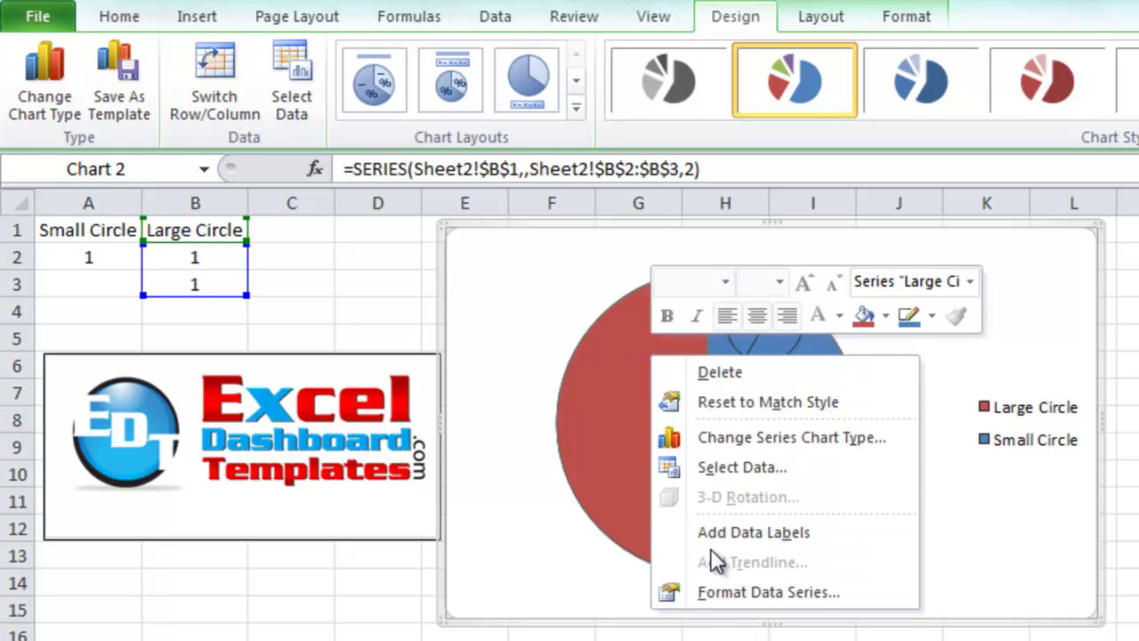
click(724, 598)
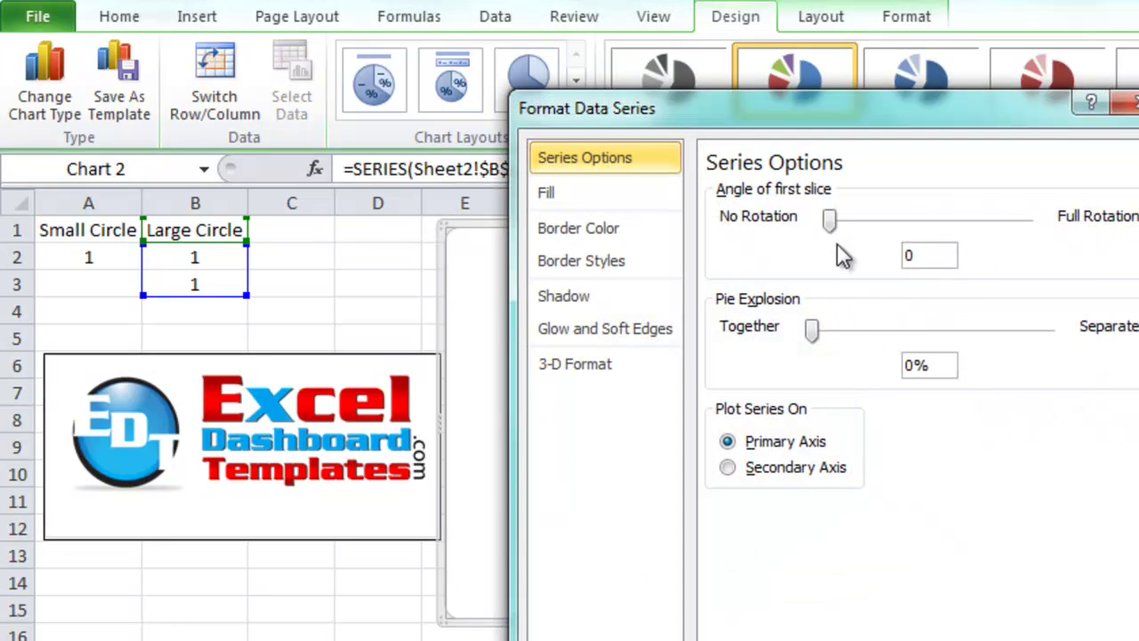
click(929, 257)
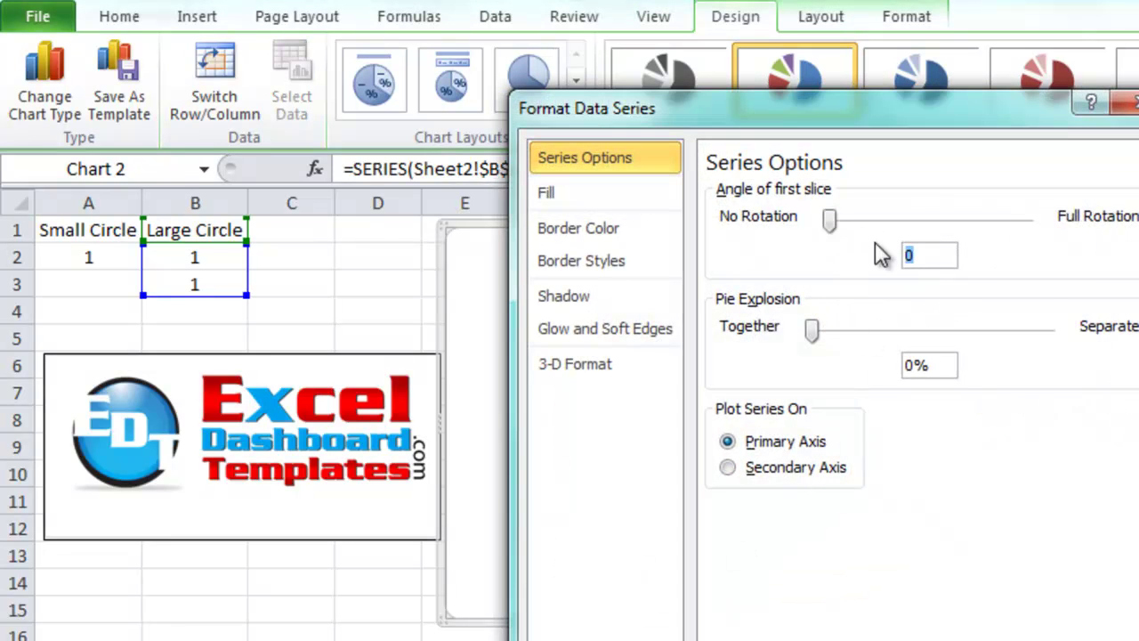
text(90)
key(Return)
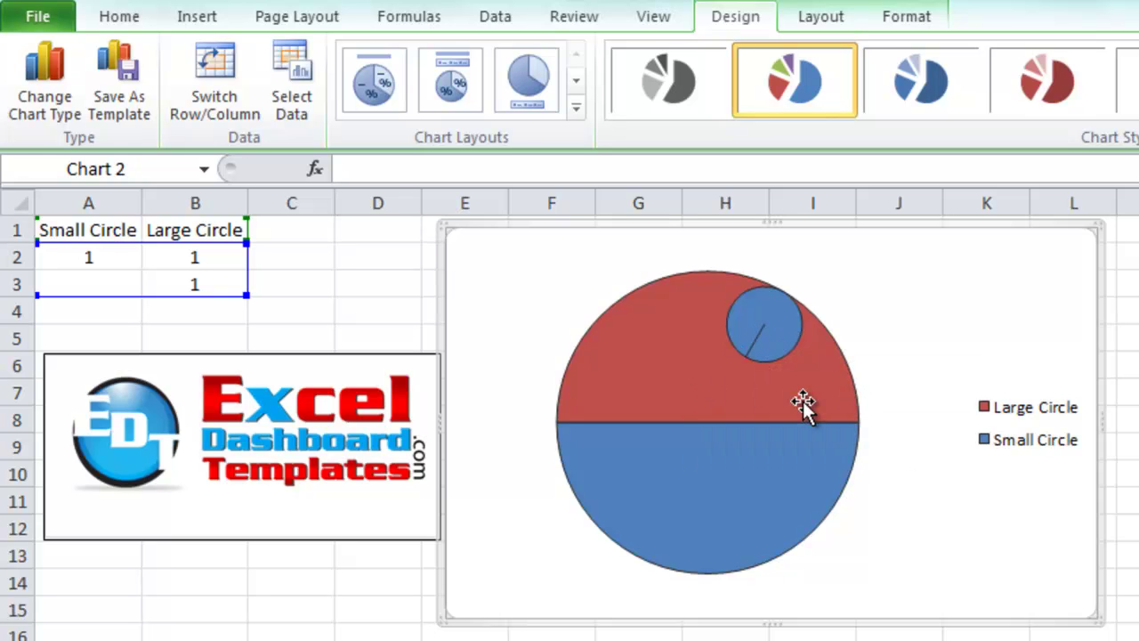
click(1003, 424)
key(Delete)
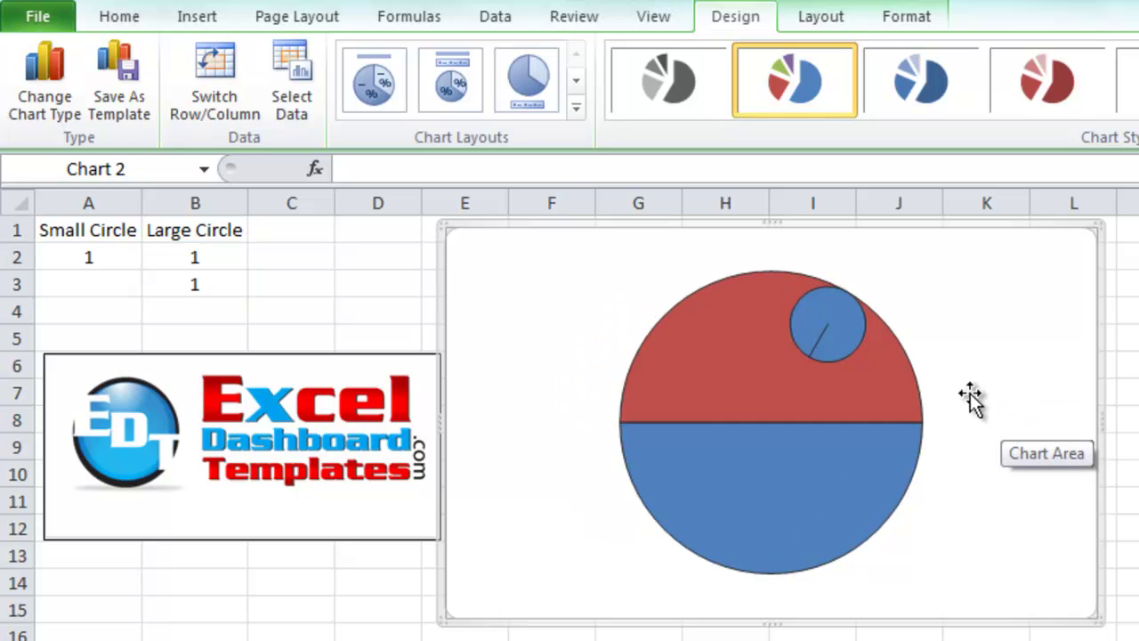
Move the small circle slice slightly inward, away from the large circle's upper-right edge
click(856, 338)
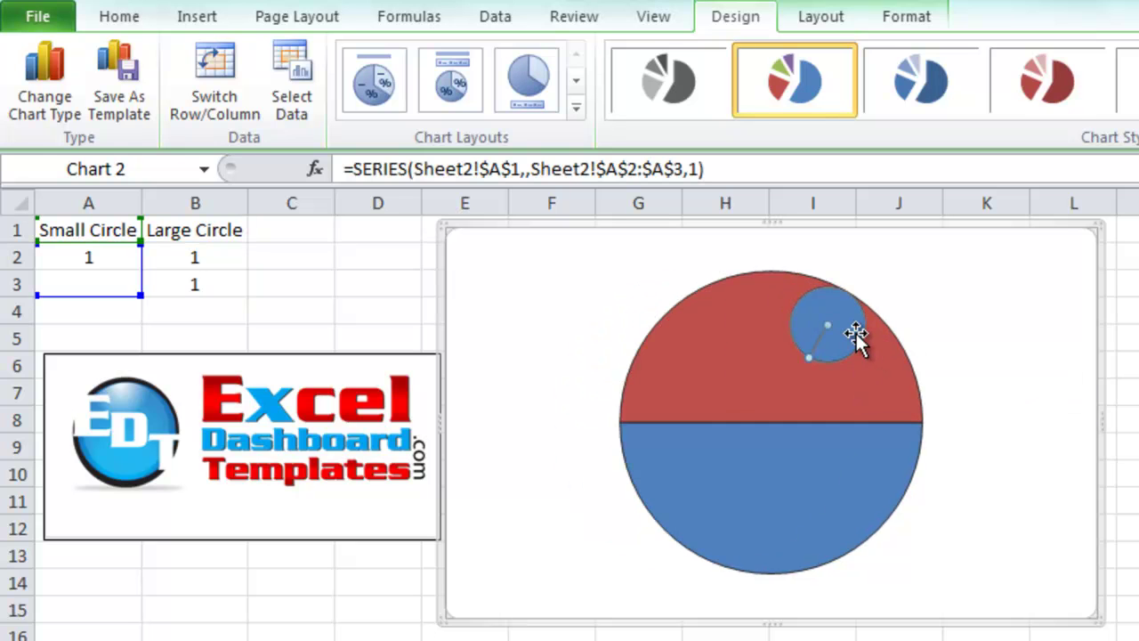
click(832, 337)
click(860, 372)
click(855, 344)
click(849, 329)
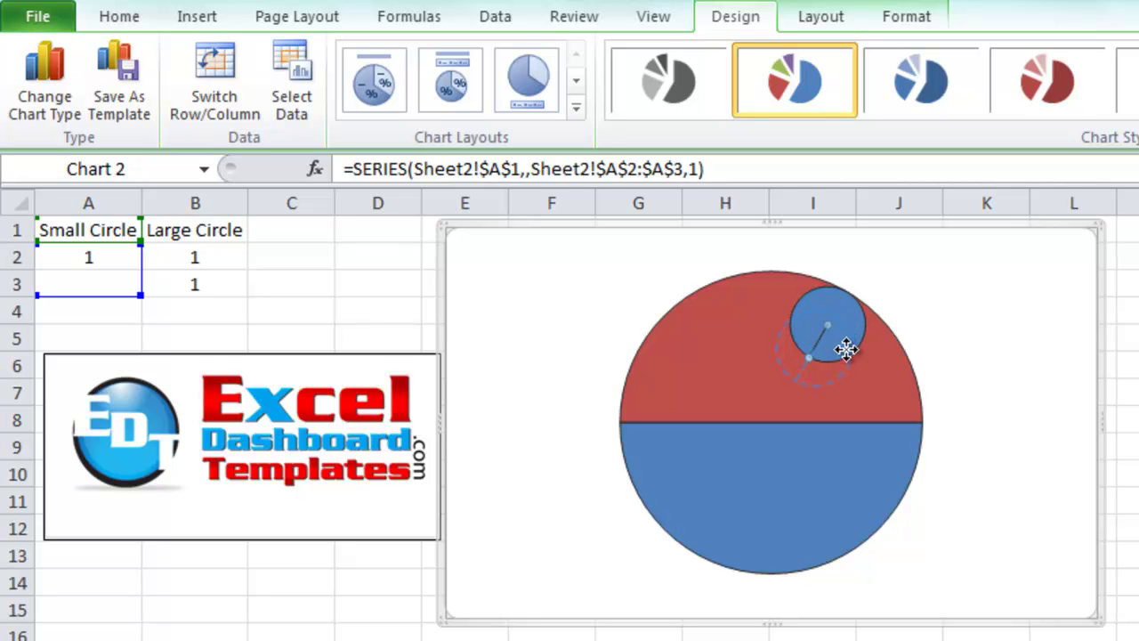
drag(847, 349, 847, 356)
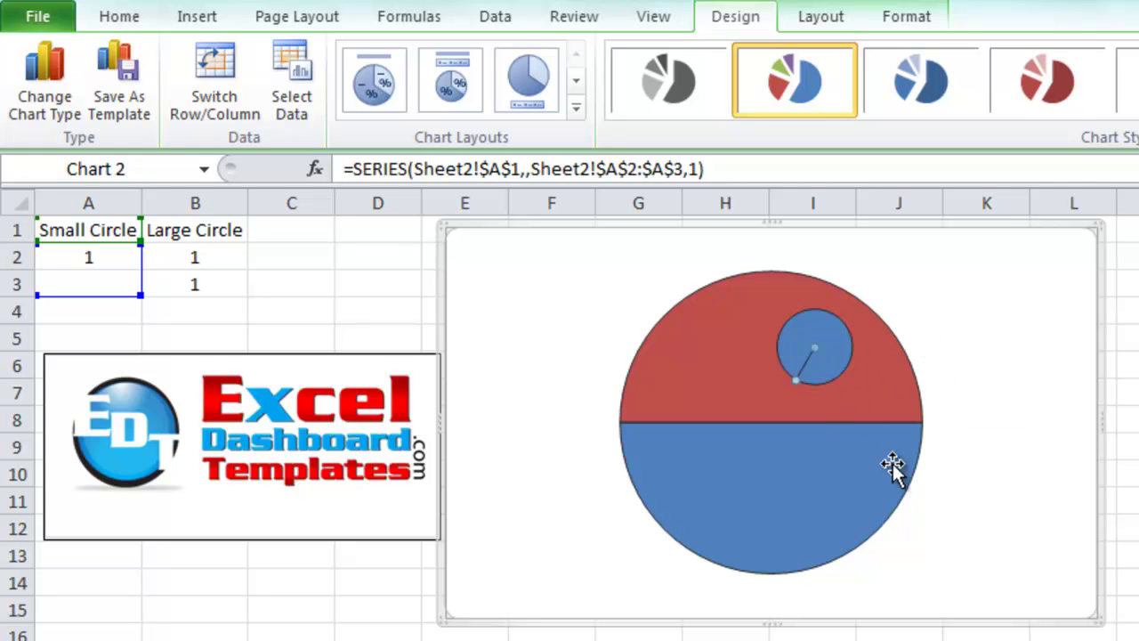
Apply a radial black-to-gray gradient fill to the Large Circle series
mouse_move(705, 372)
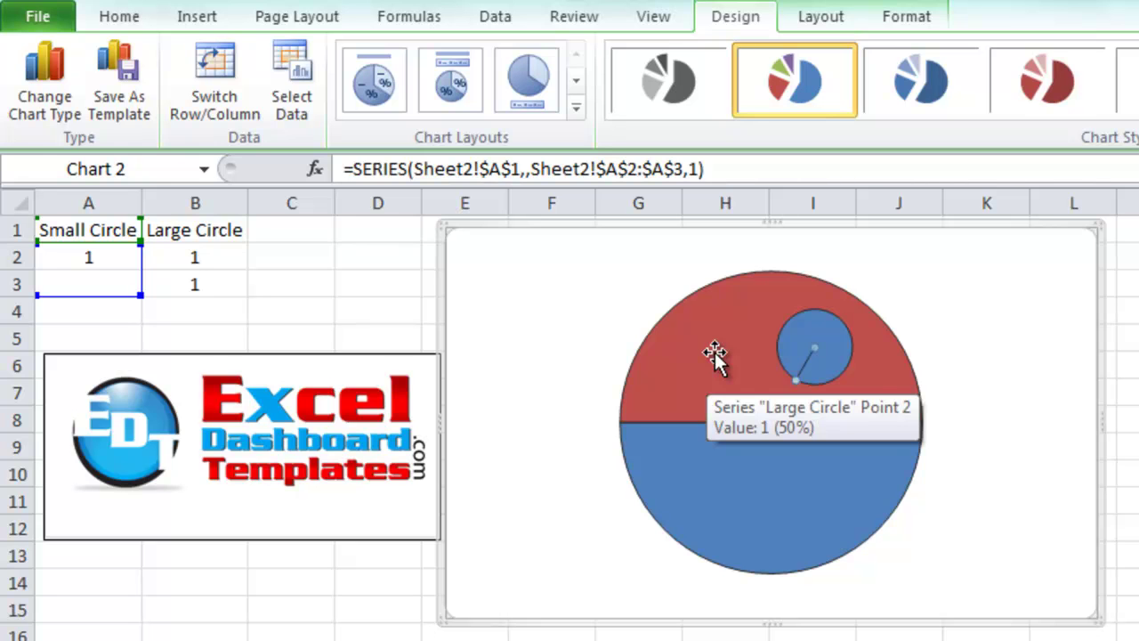
right_click(715, 352)
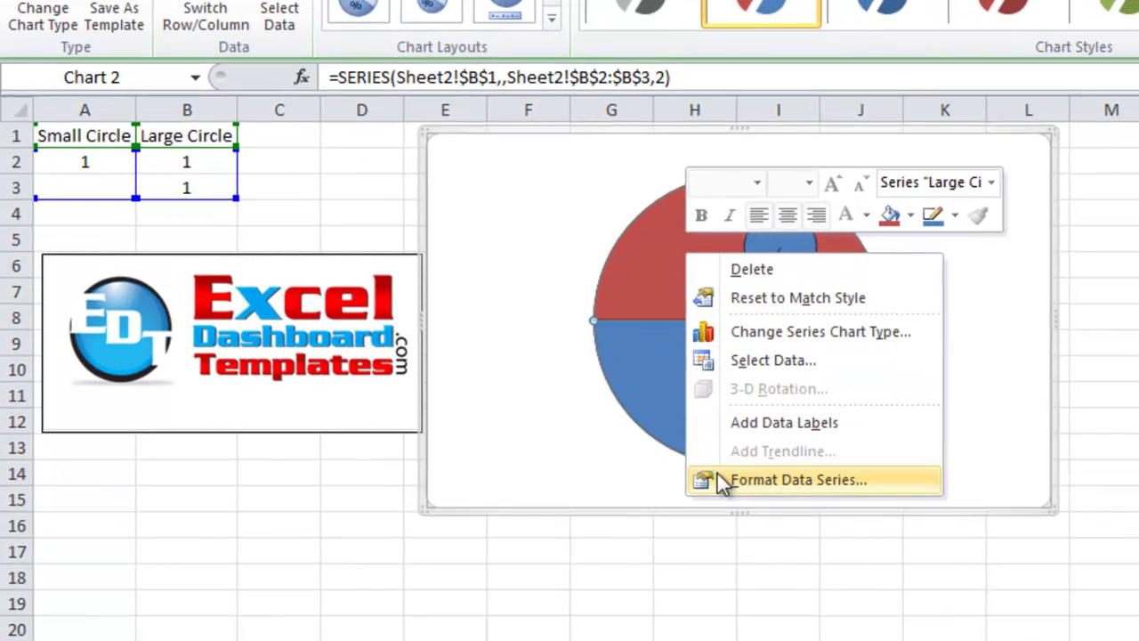
click(742, 487)
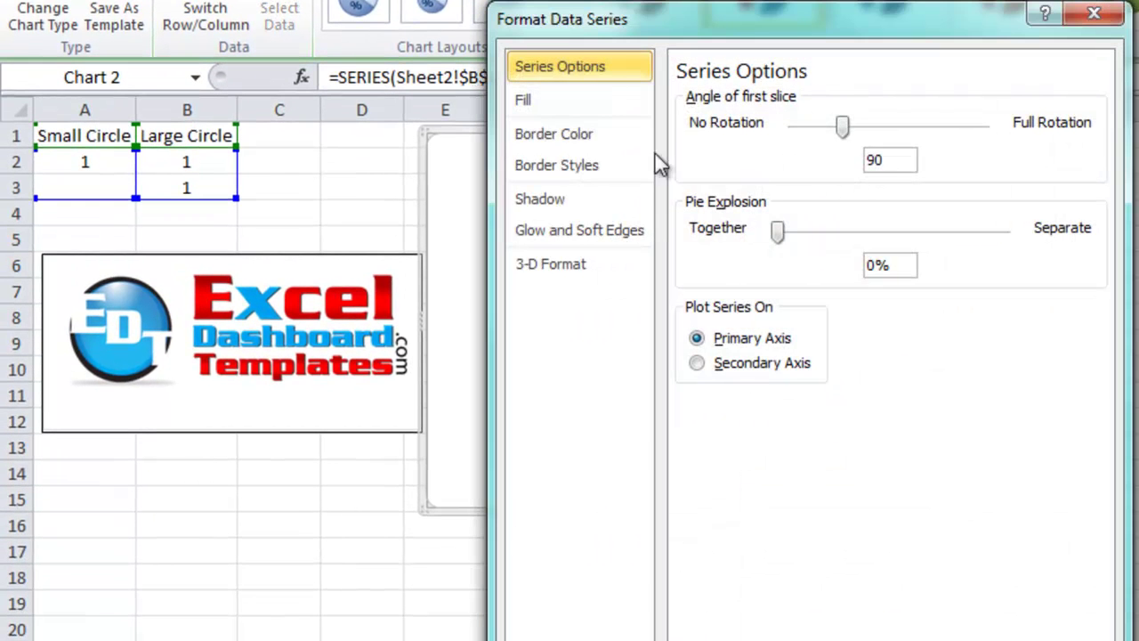
click(566, 106)
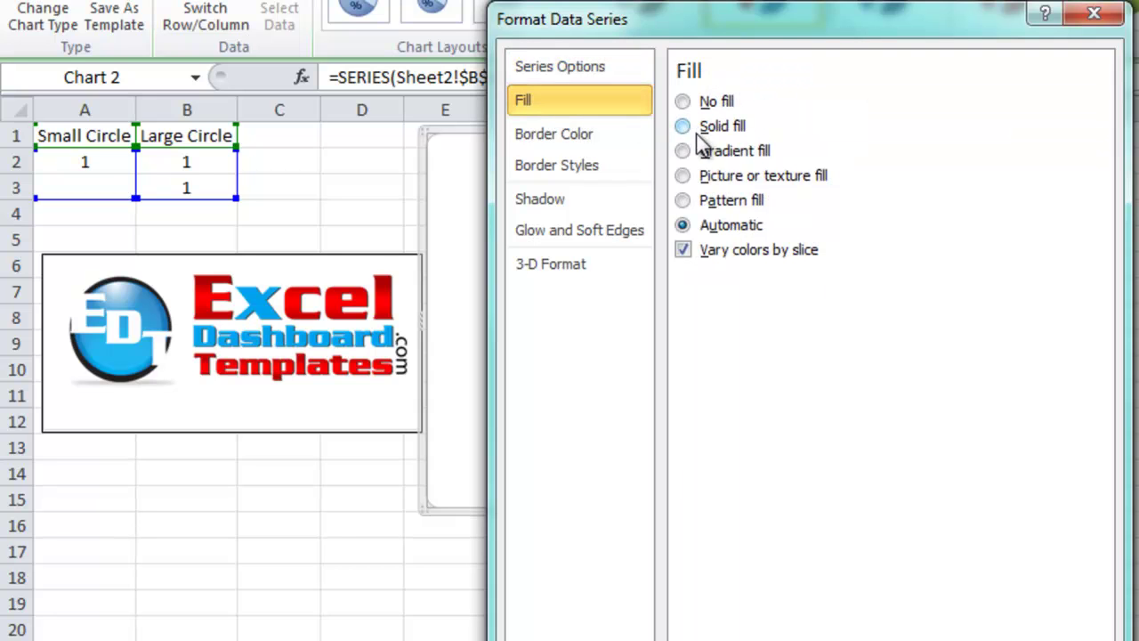
click(711, 154)
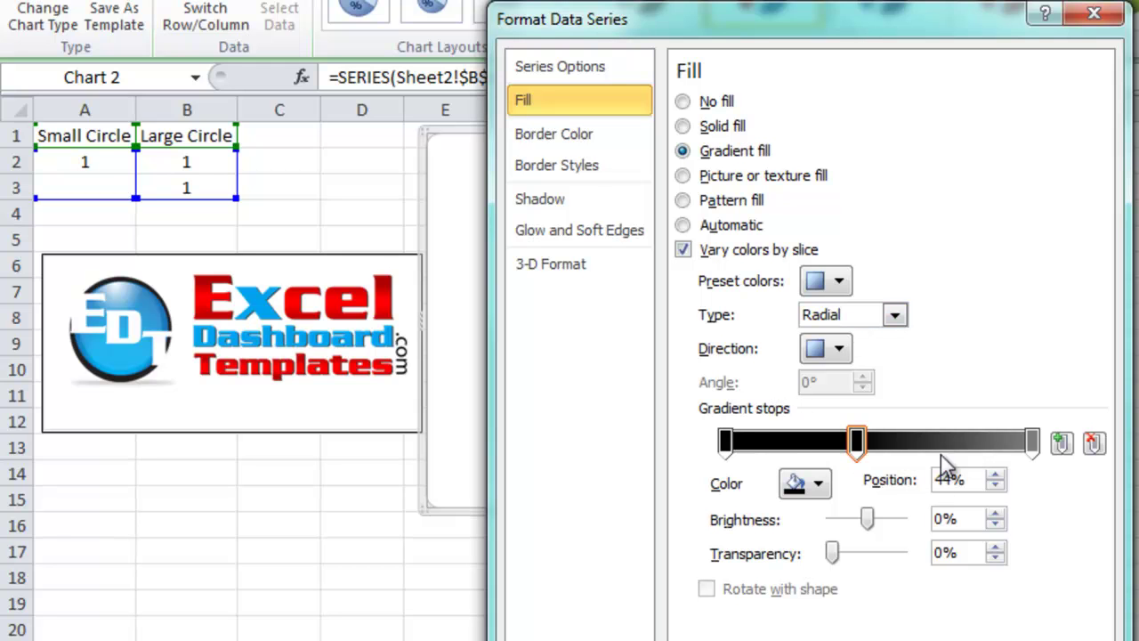
key(Escape)
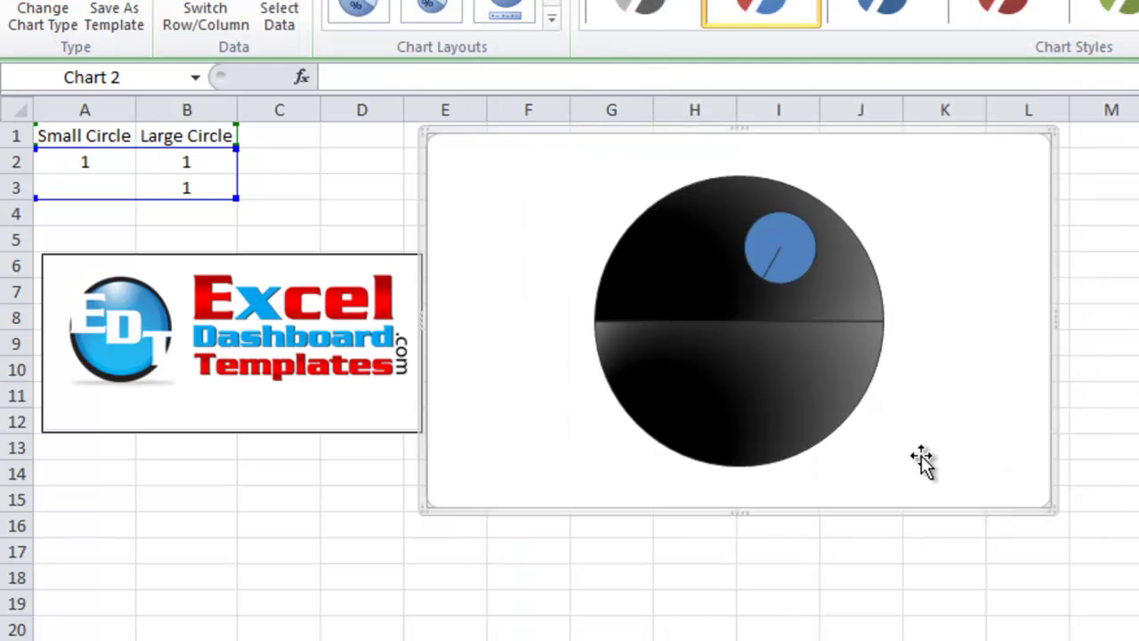
double_click(920, 463)
key(Escape)
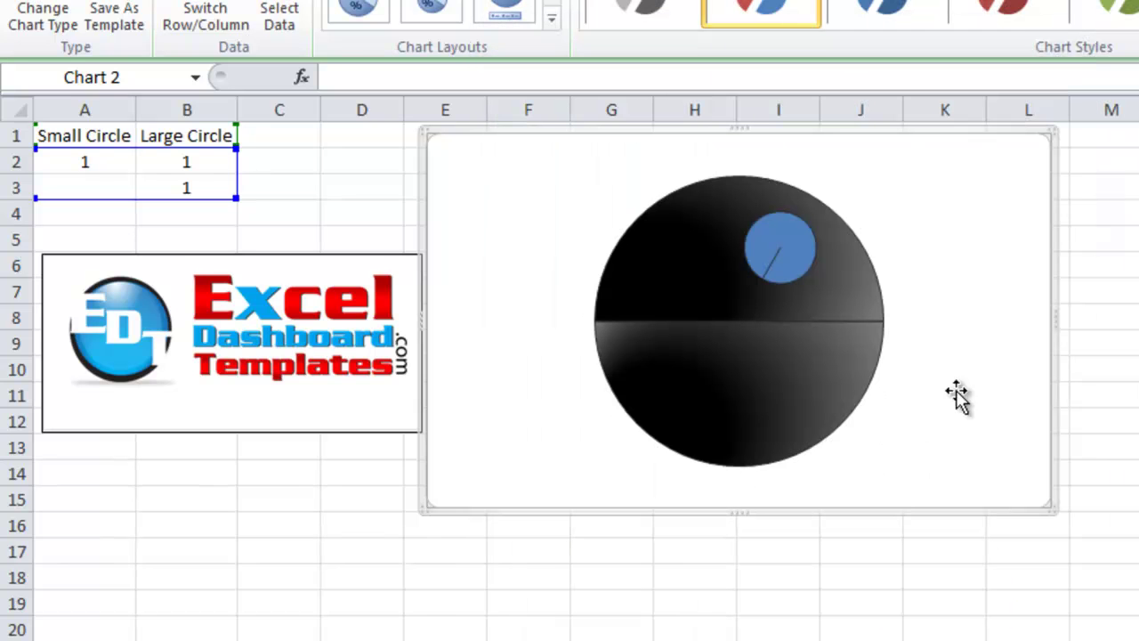
Set the middle black gradient stop of the Large Circle series' fill to position 75%
click(703, 294)
right_click(705, 294)
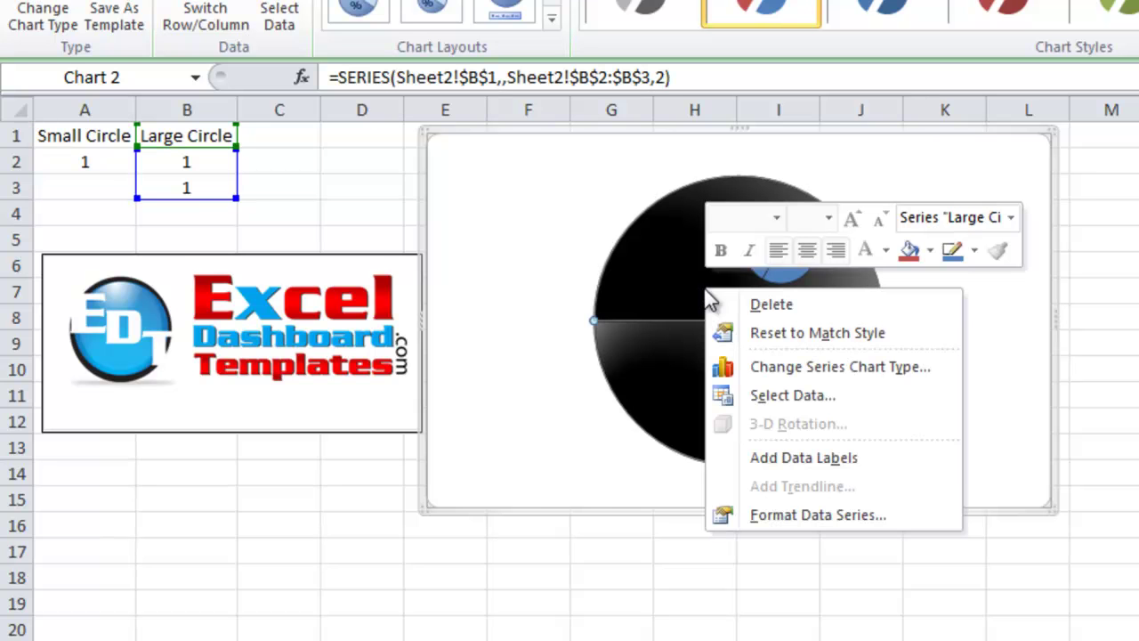
click(794, 517)
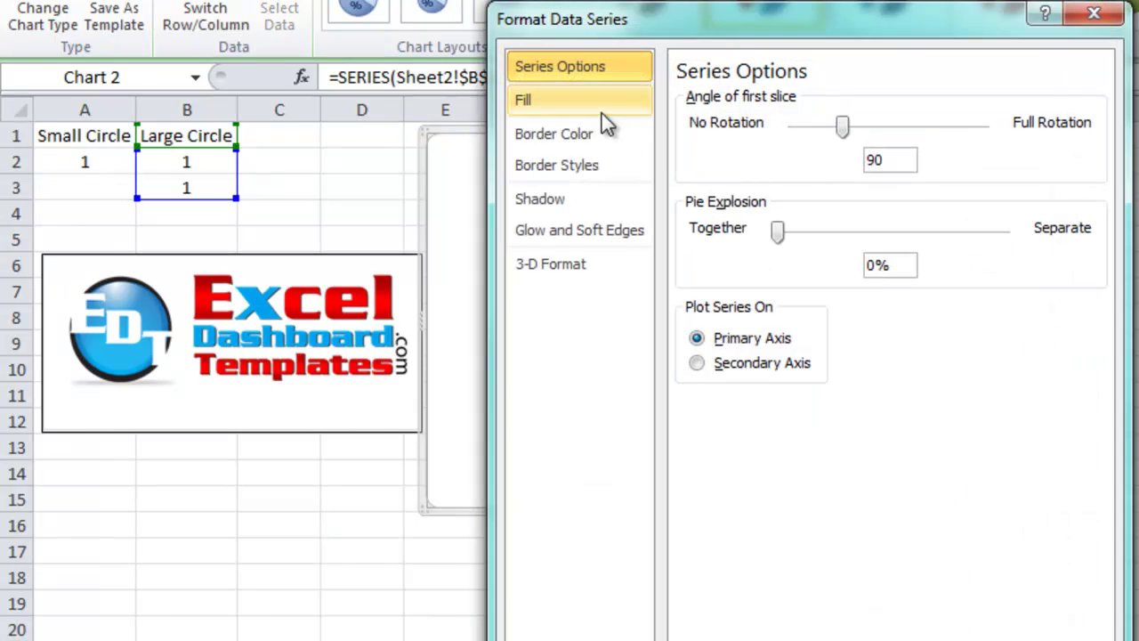
click(601, 111)
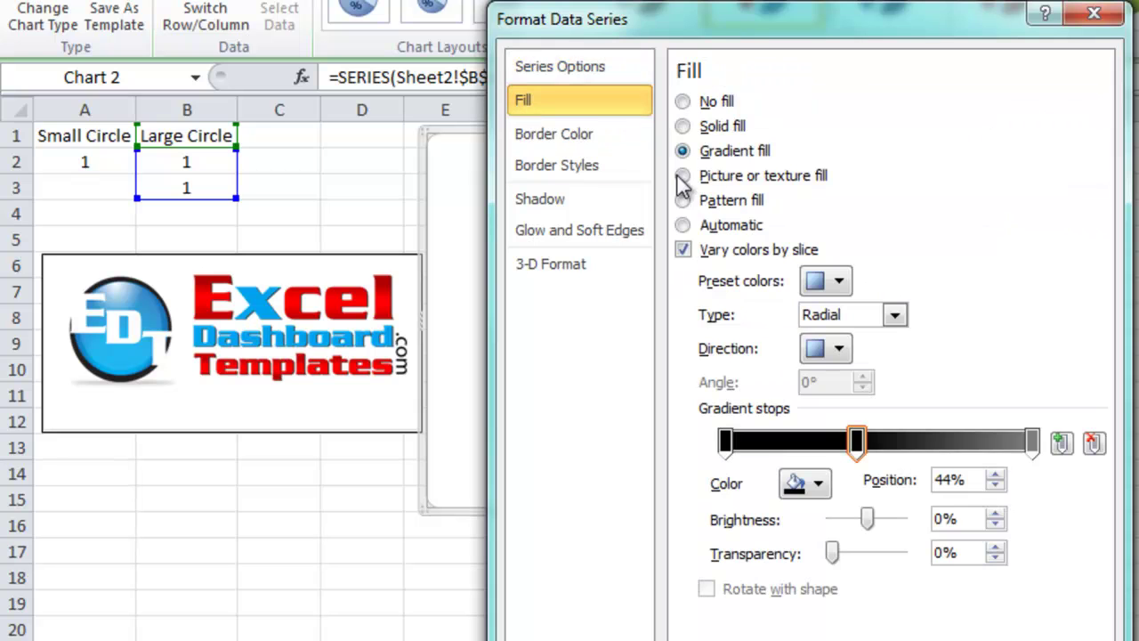
double_click(969, 480)
text(75)
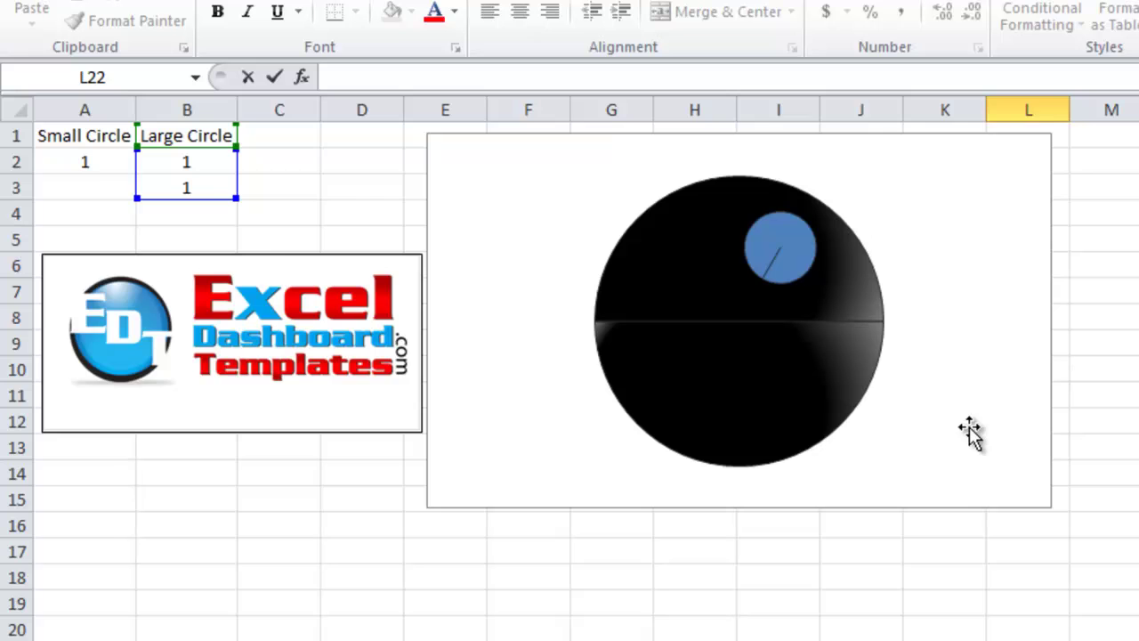
click(968, 435)
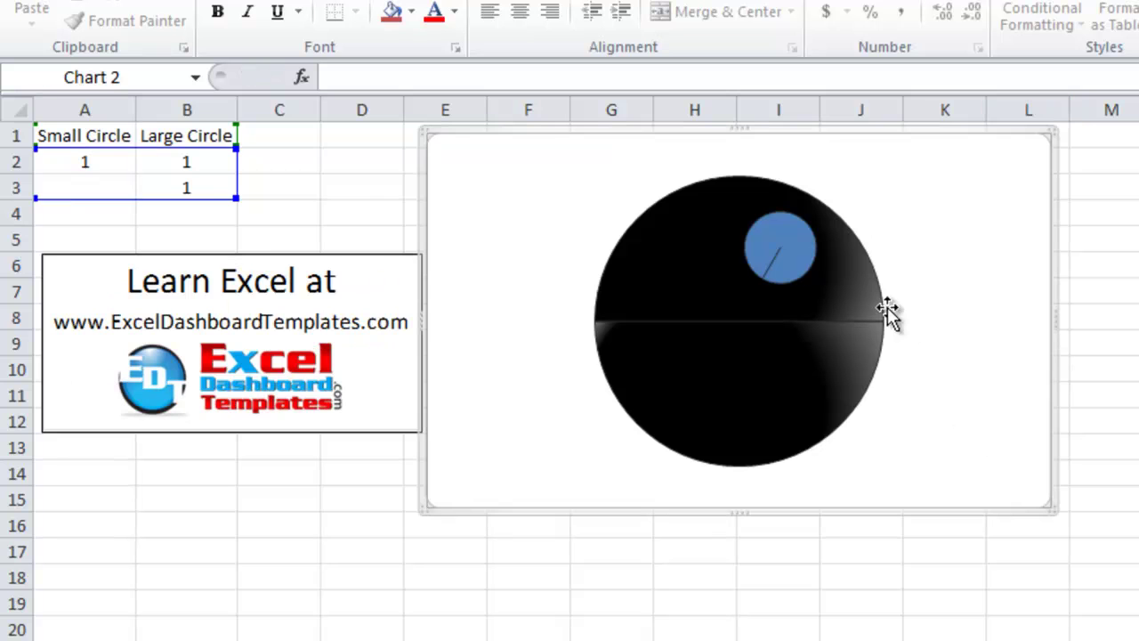
Apply a radial black-to-gray gradient fill to the Small Circle series
click(806, 252)
right_click(807, 254)
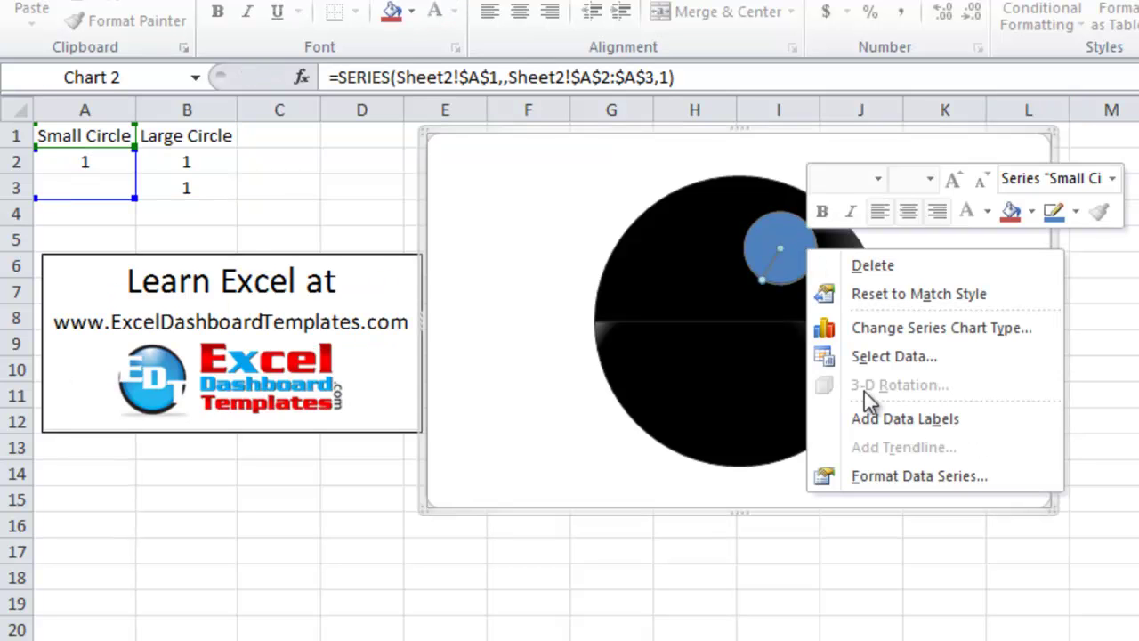
click(879, 470)
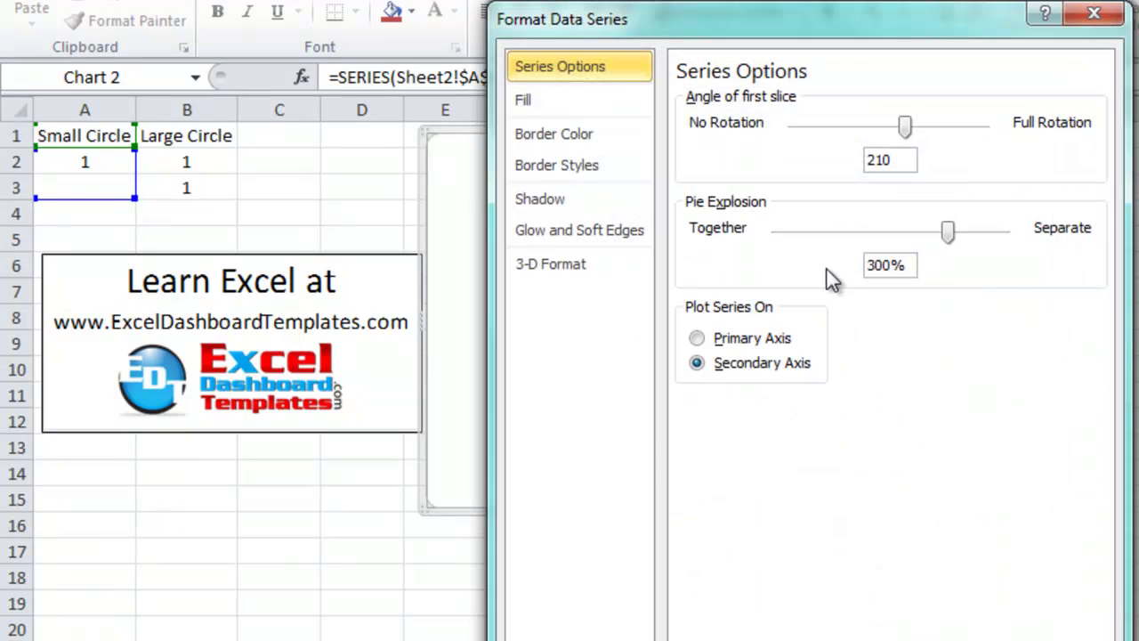
click(582, 101)
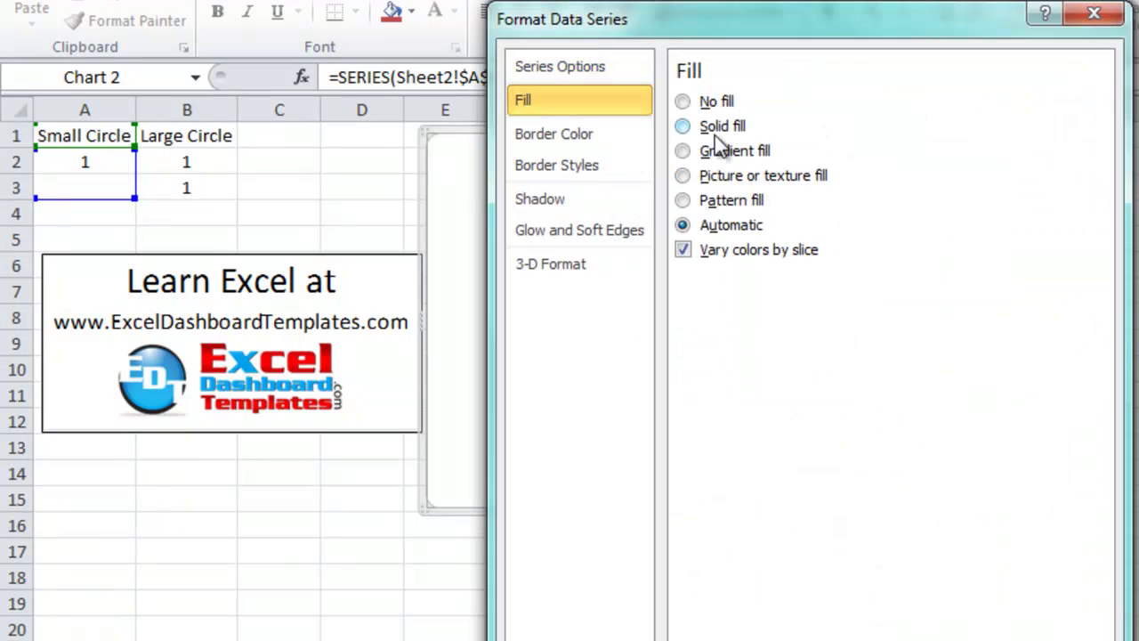
click(683, 127)
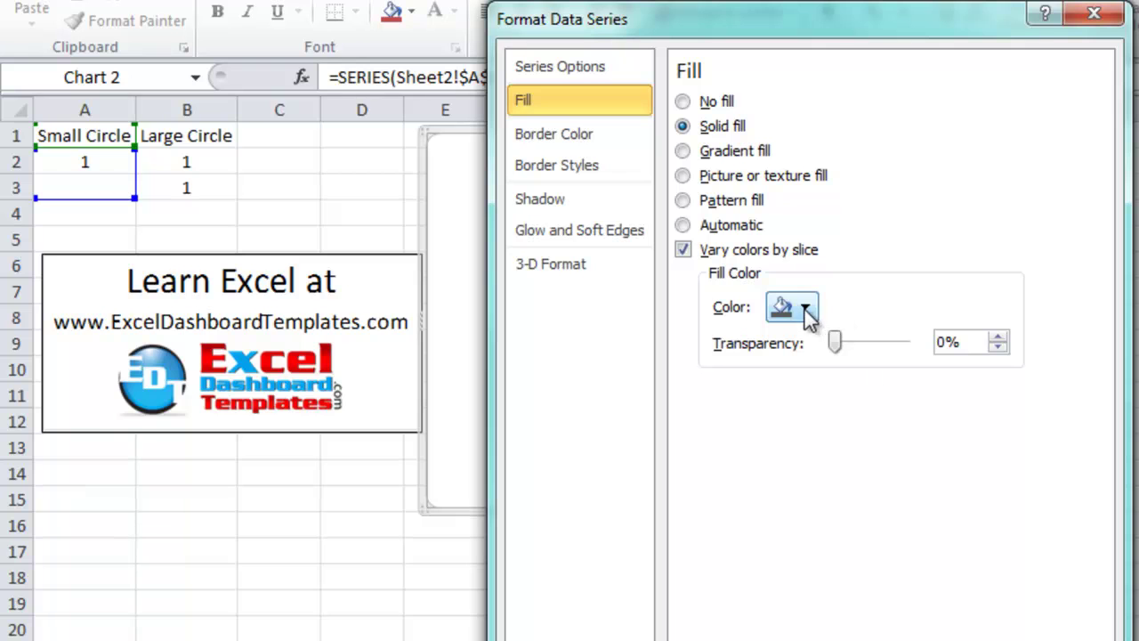
click(726, 155)
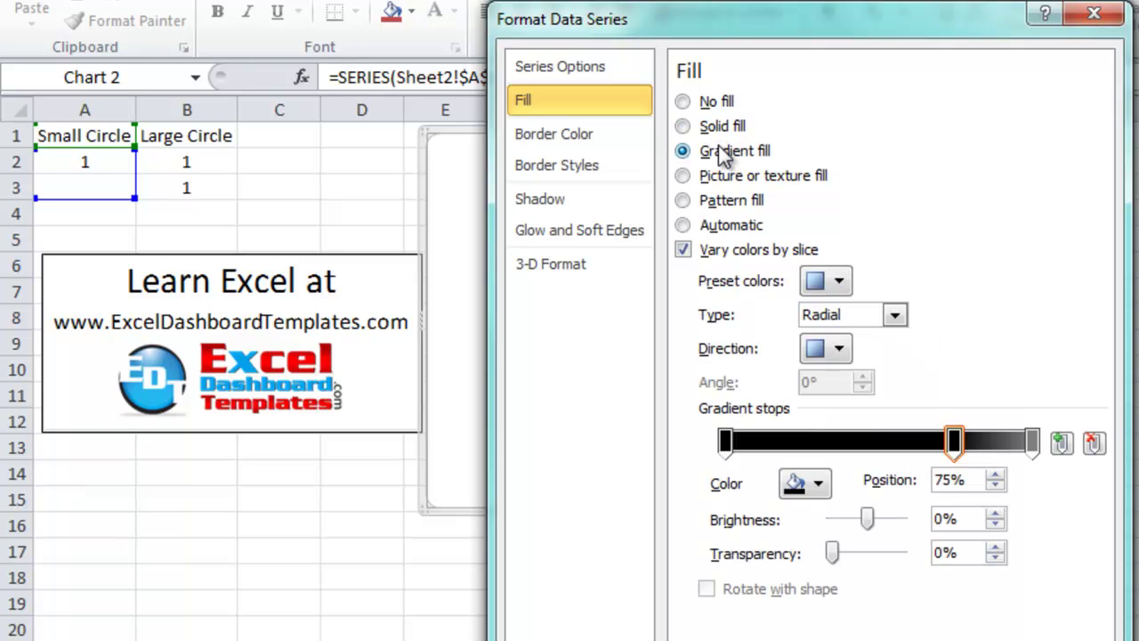
Set the middle black gradient stop of the Small Circle series' fill to position 44%
drag(976, 489, 922, 482)
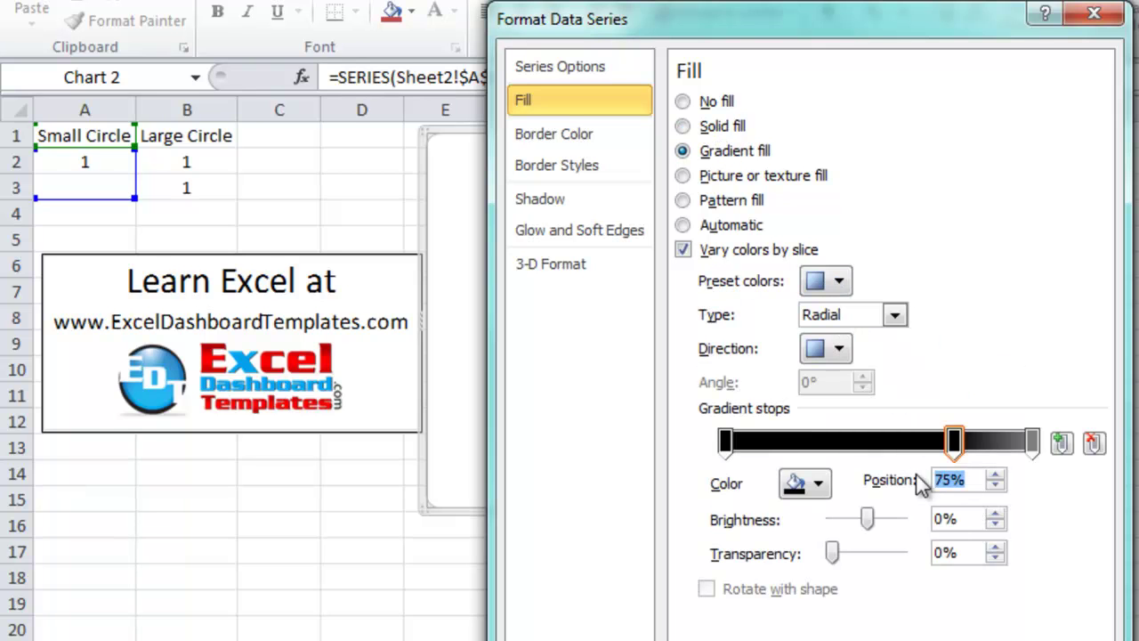
text(44)
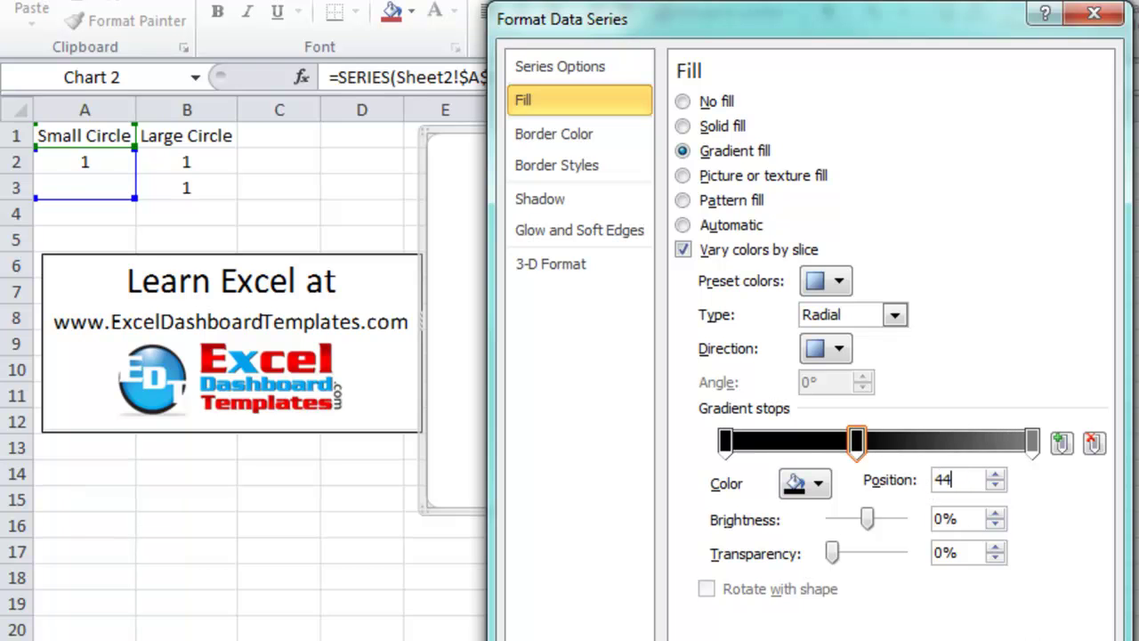
key(Return)
click(1000, 471)
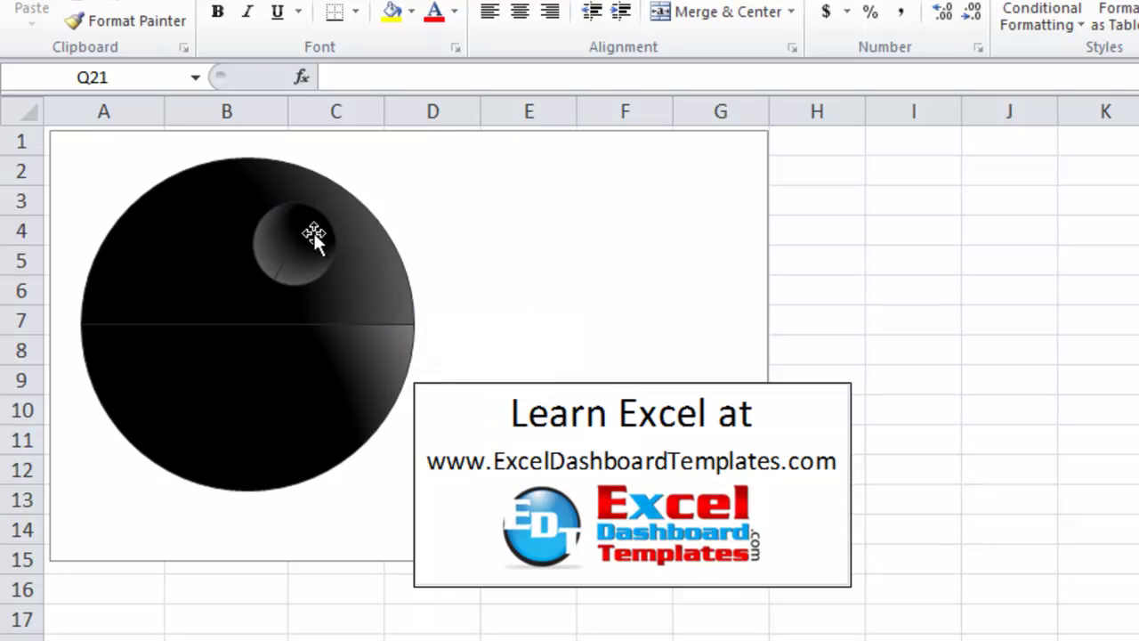
On the finished Sheet1 chart, examine the gradient fill settings of the Large Circle series and the Small Circle series
click(354, 289)
right_click(363, 288)
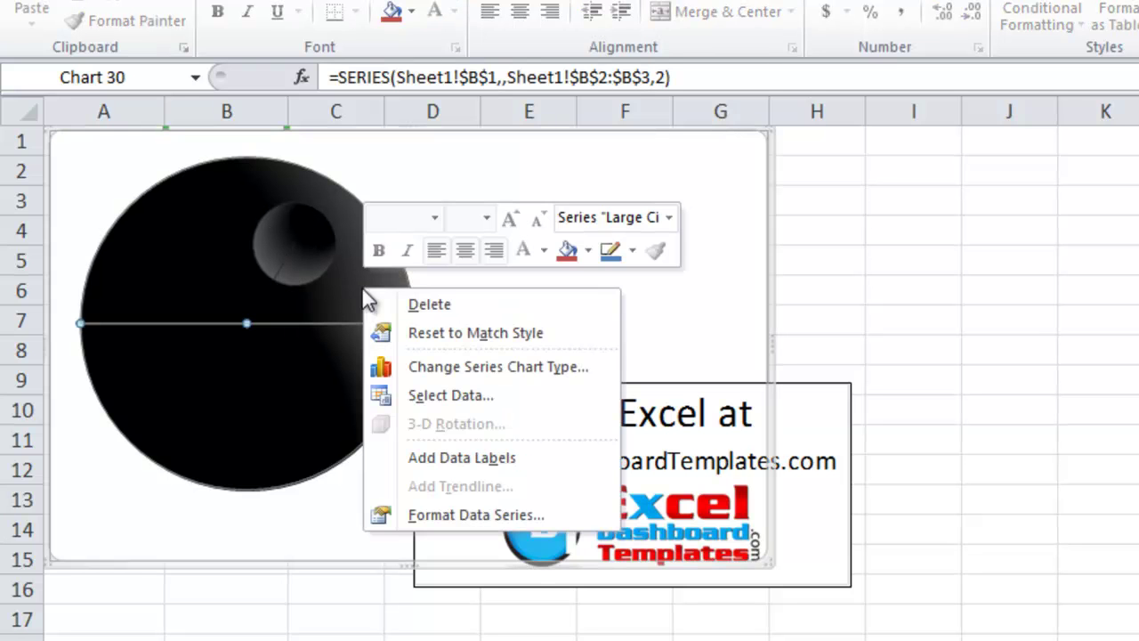
click(422, 511)
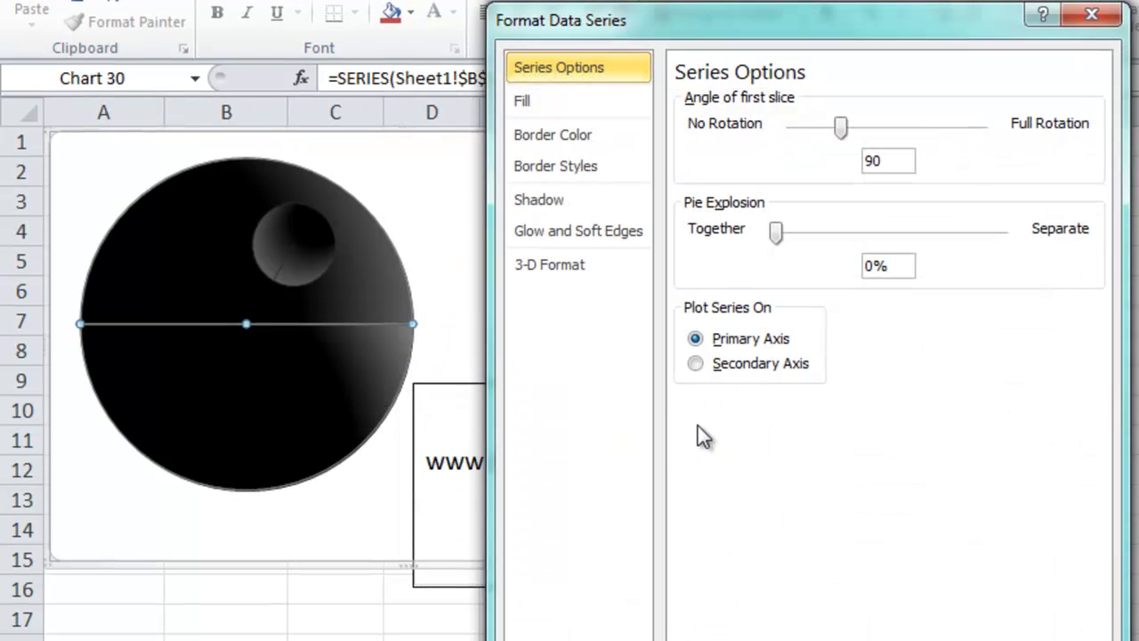
click(570, 107)
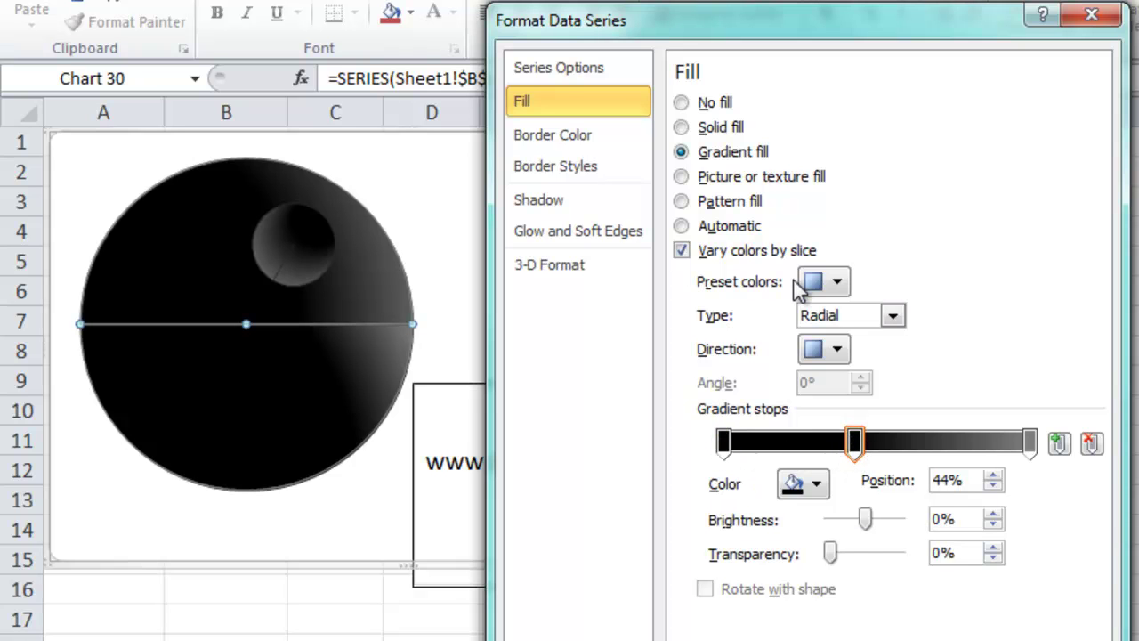
click(318, 234)
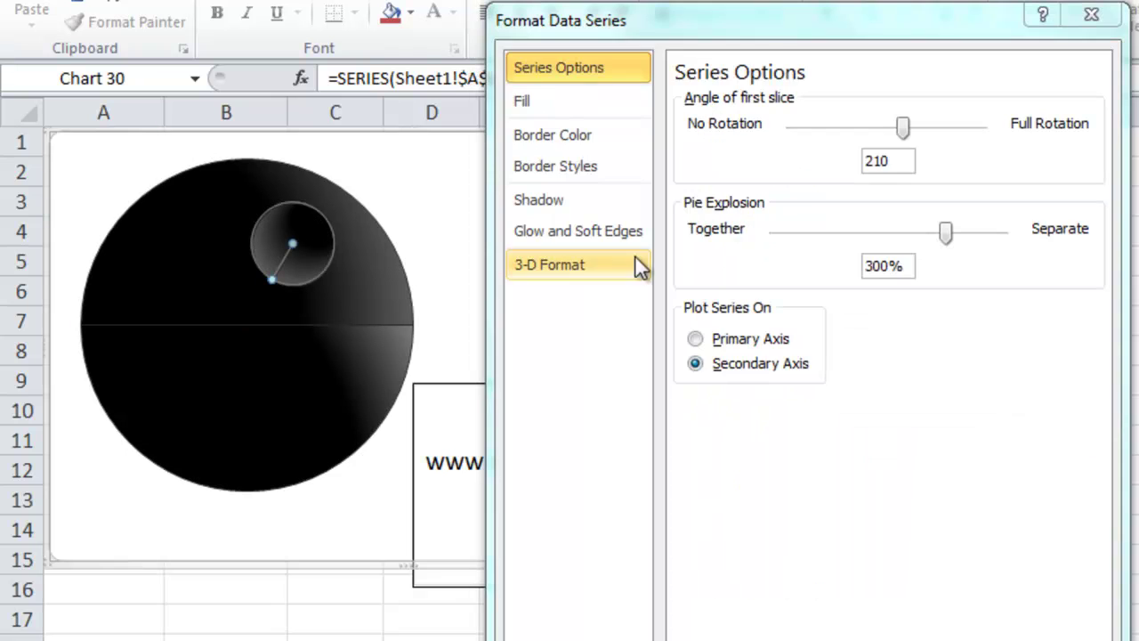
click(611, 94)
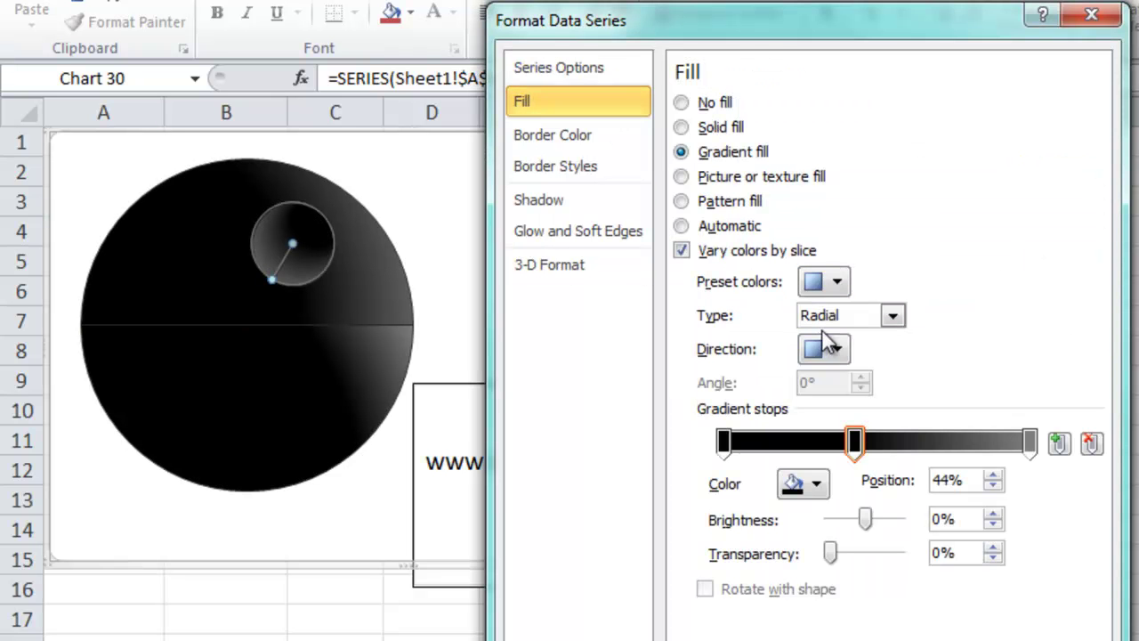